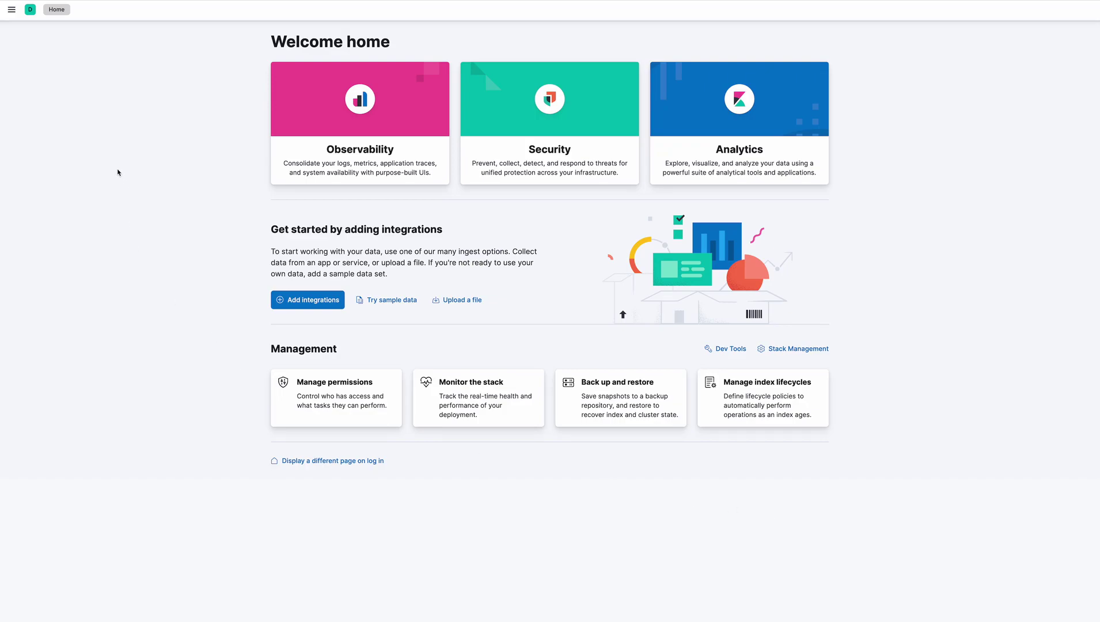
From the Kibana Welcome page, open the navigation side panel to reach Maps
left_click(11, 10)
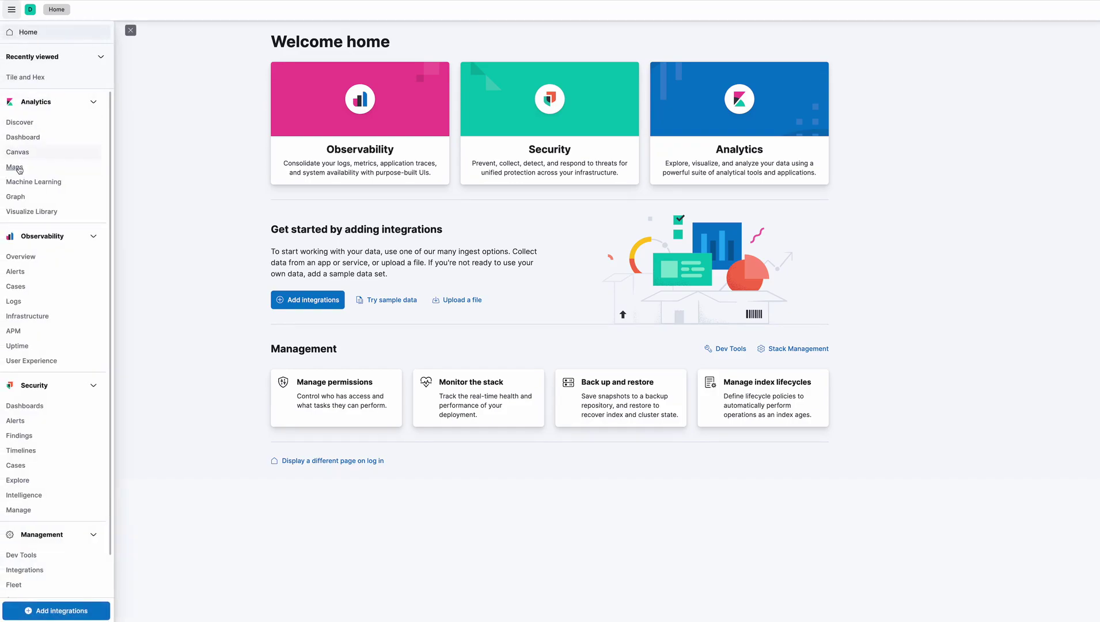
In a new map, add an OSM documents layer on the location field named 'OSM points'
left_click(19, 170)
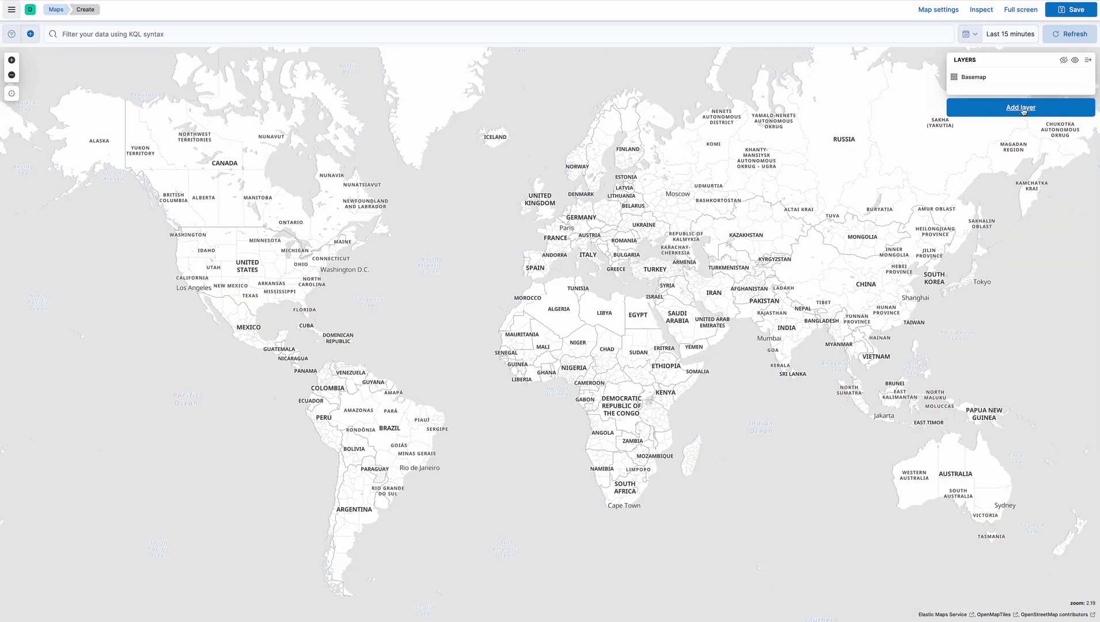
left_click(1022, 110)
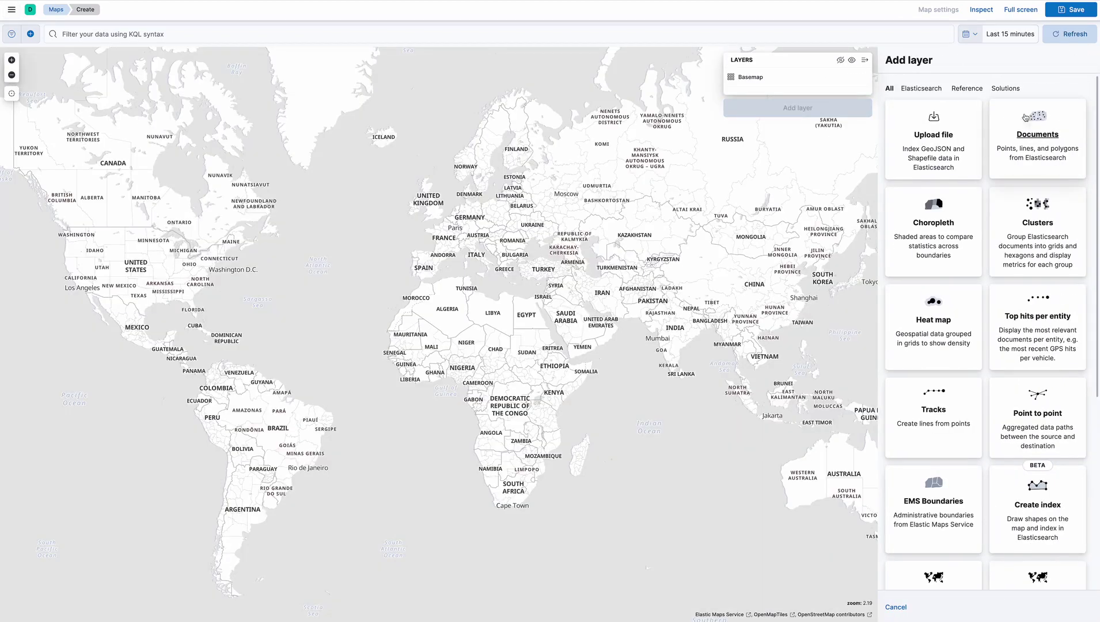
left_click(1036, 137)
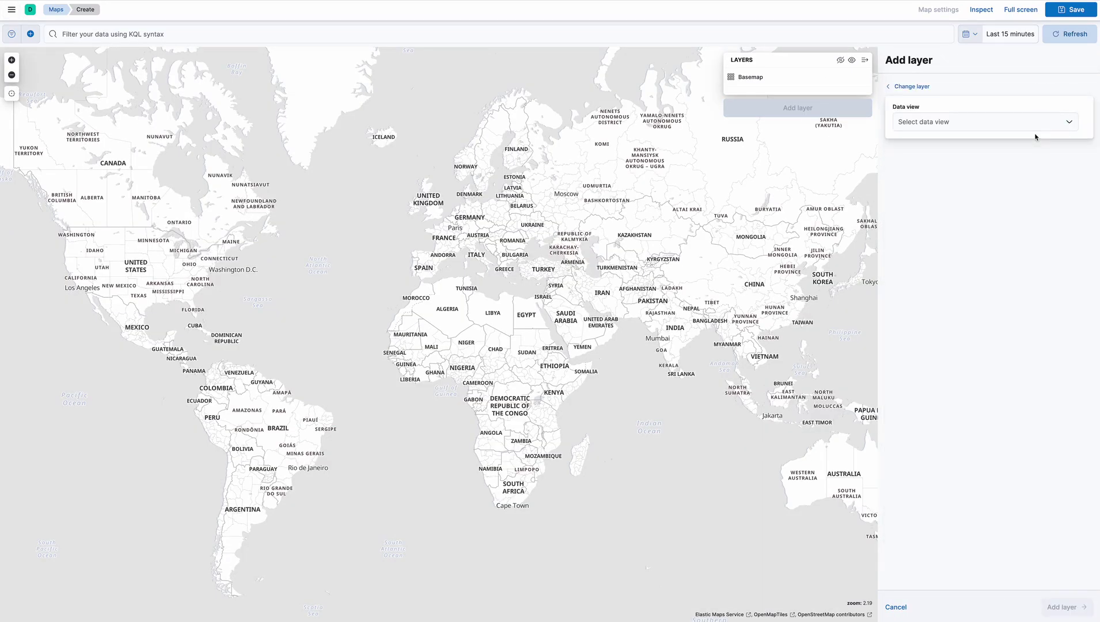
left_click(946, 122)
left_click(920, 140)
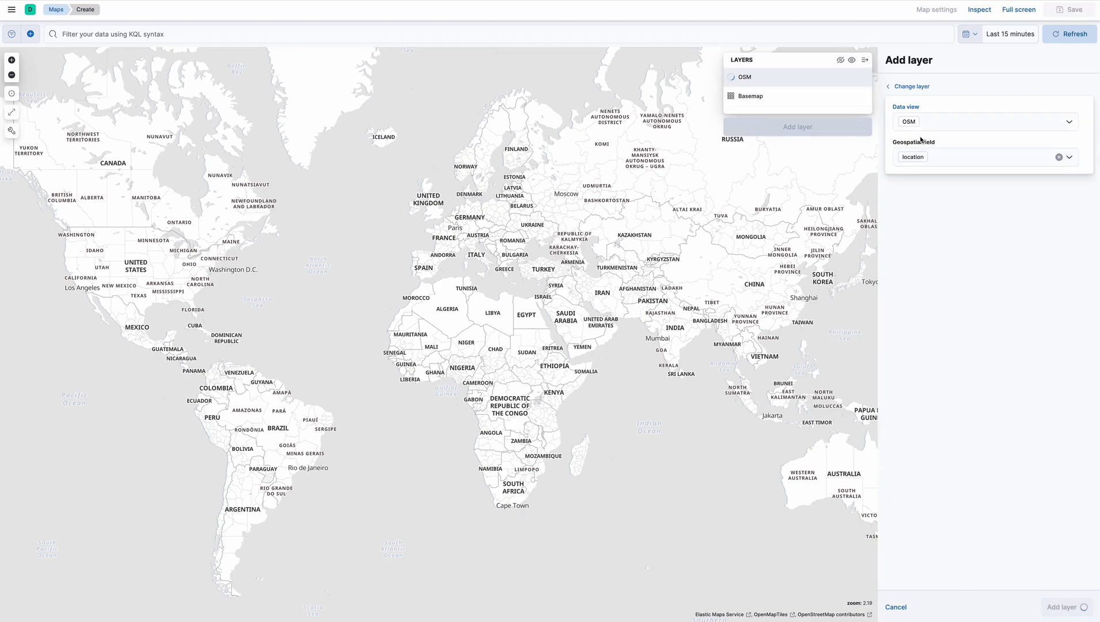
left_click(946, 159)
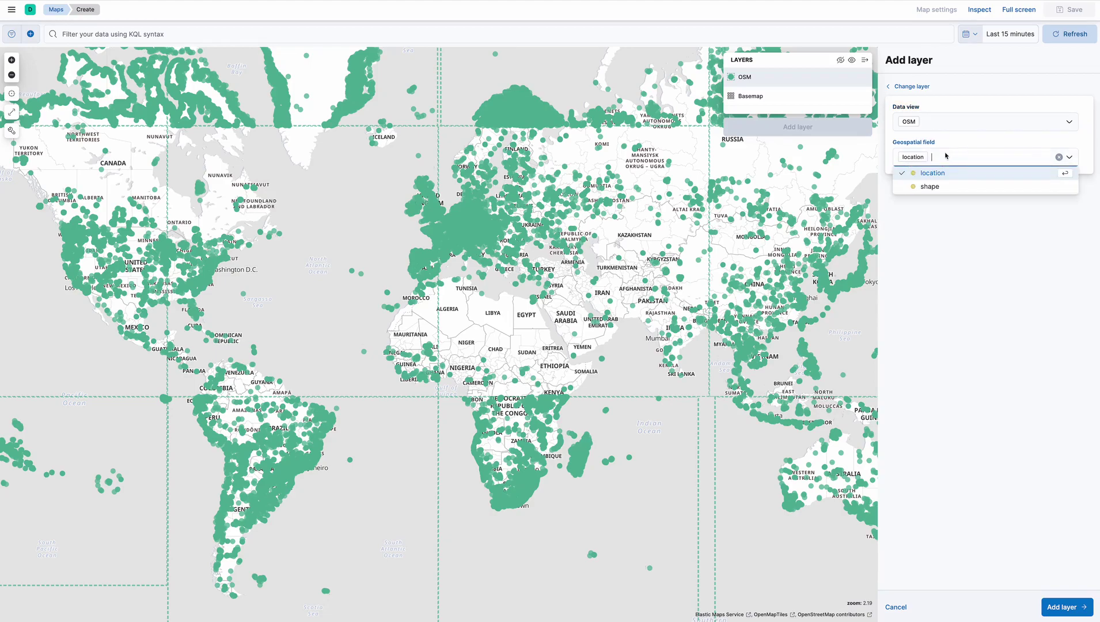
left_click(959, 146)
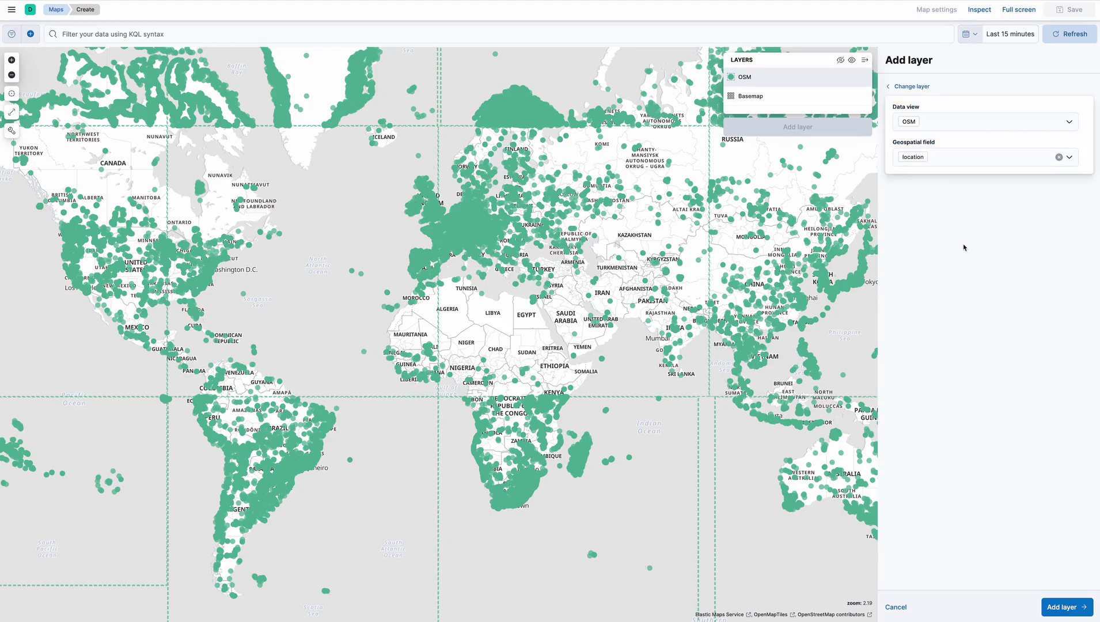
left_click(1056, 603)
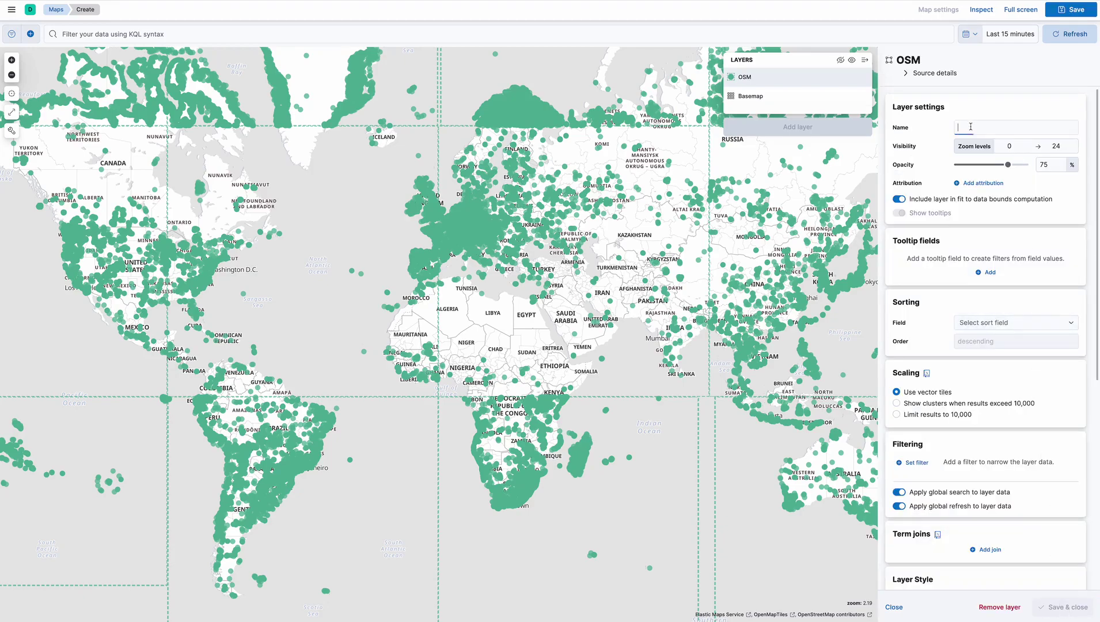
type("OSM points")
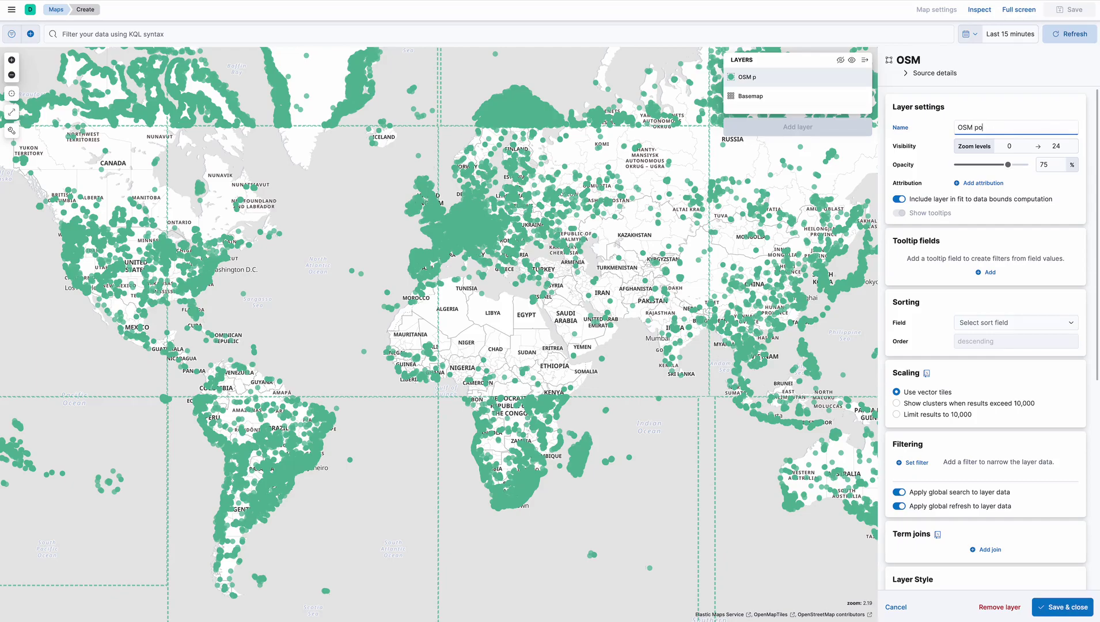
left_click(1062, 607)
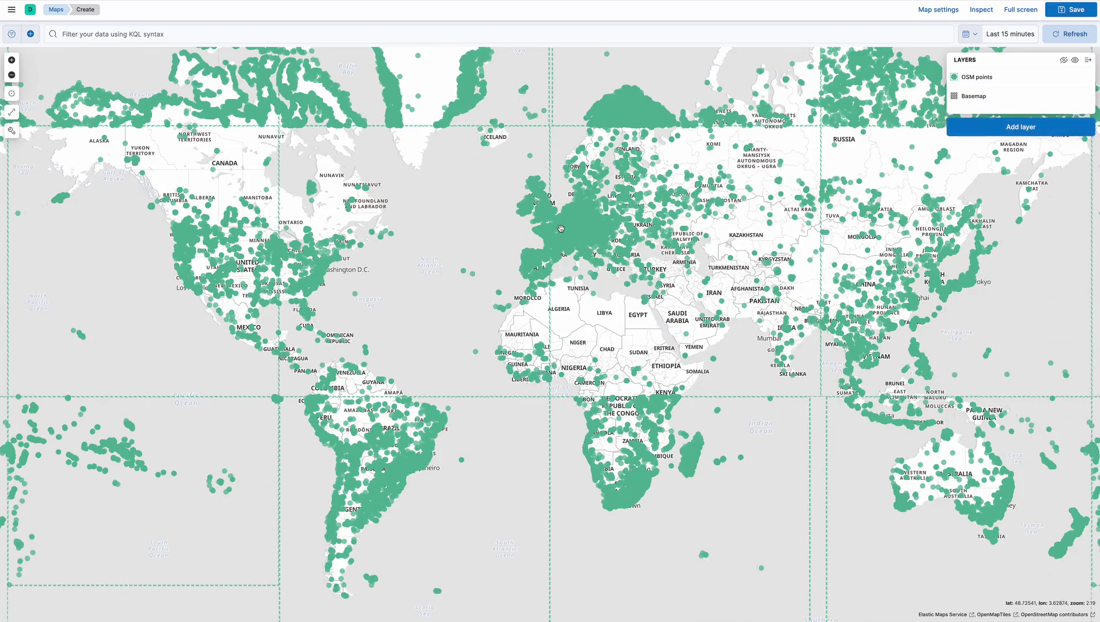
Zoom the map into southeast central Paris around the 13th arrondissement
scroll(557, 228, "up", 5)
scroll(557, 228, "up", 5)
scroll(534, 227, "up", 5)
scroll(538, 210, "up", 5)
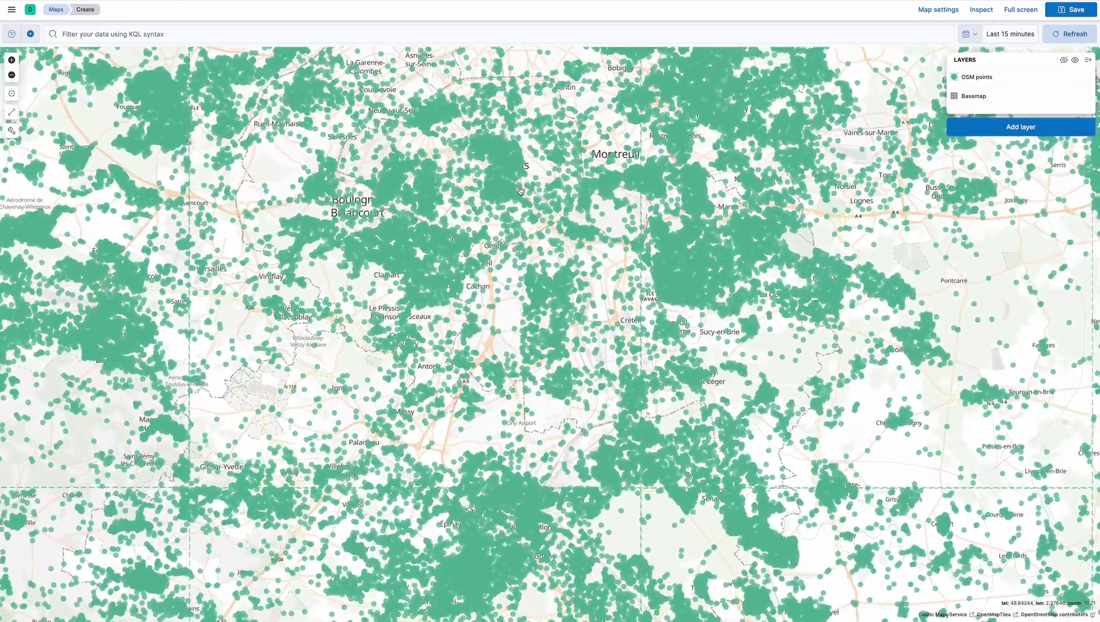
scroll(521, 191, "up", 5)
left_click_drag(544, 261, 544, 262)
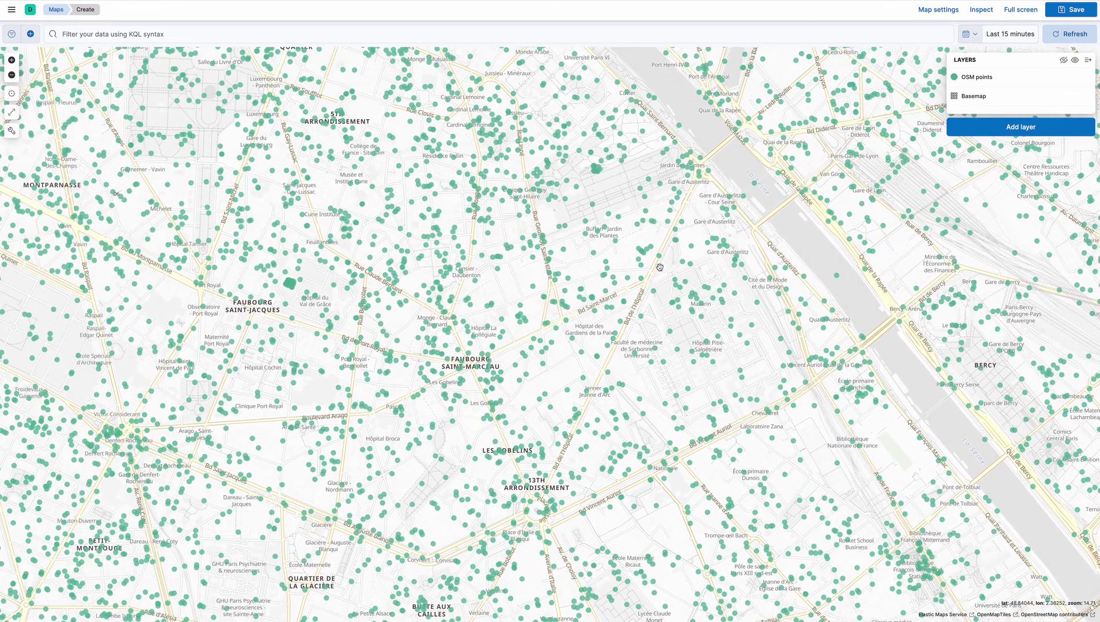
Add a second OSM documents layer on the shape field, named 'OSM shapes', and save it
left_click(1022, 129)
left_click(1032, 136)
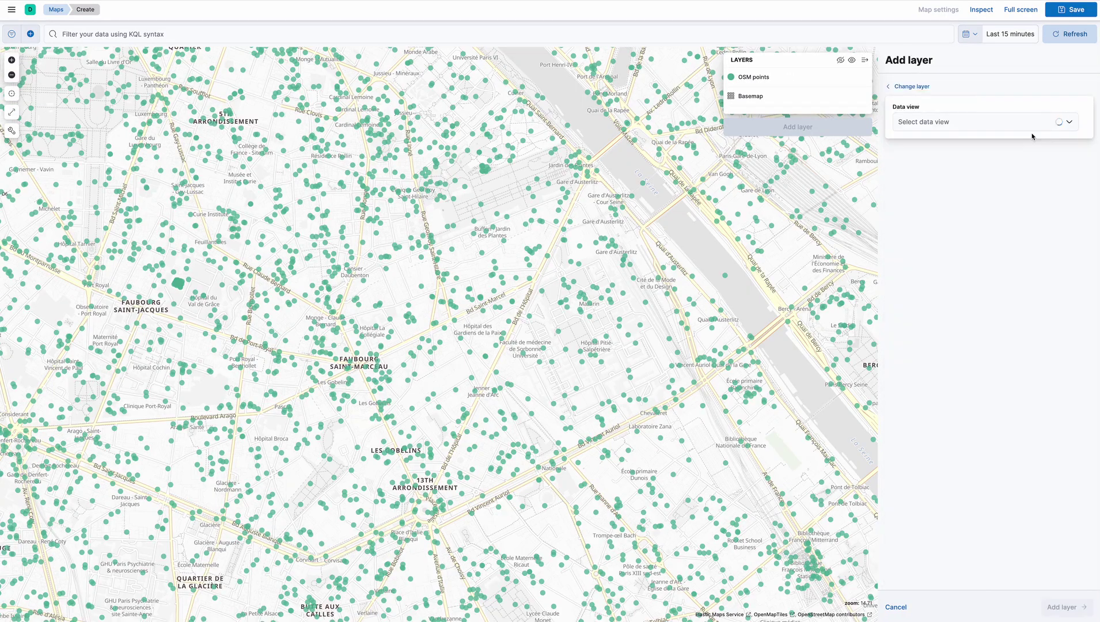
left_click(932, 122)
left_click(923, 137)
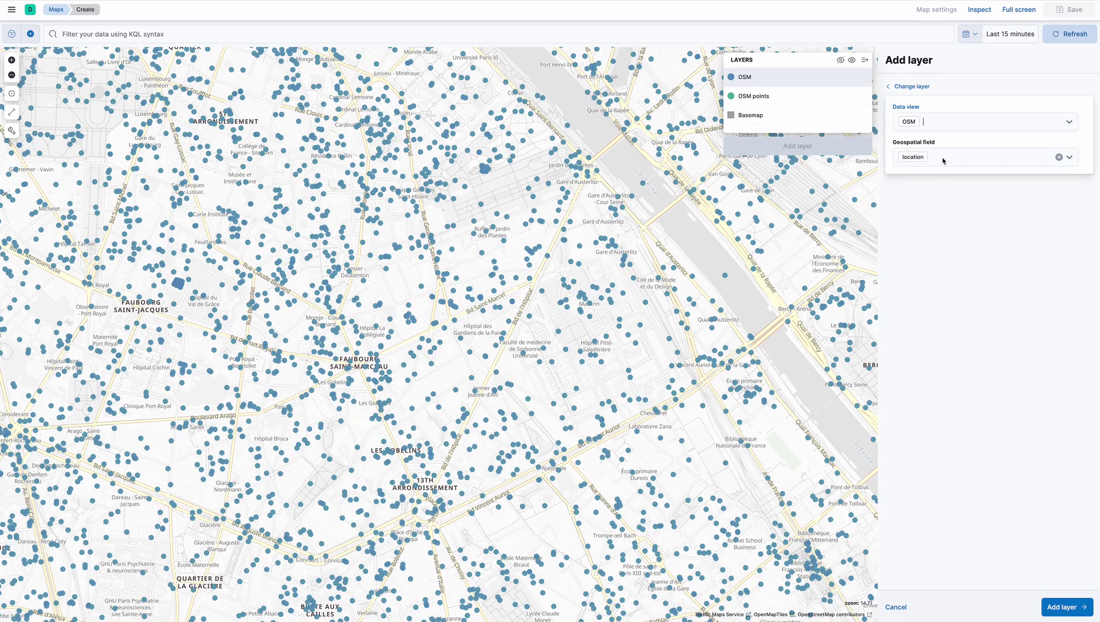
left_click(944, 157)
left_click(930, 184)
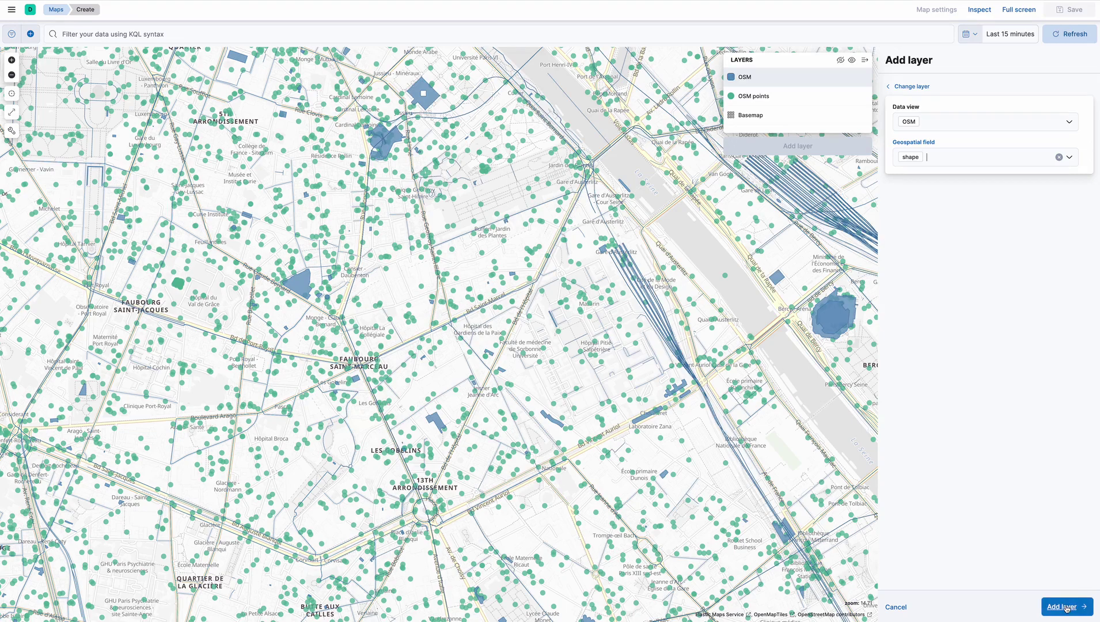
left_click(1064, 607)
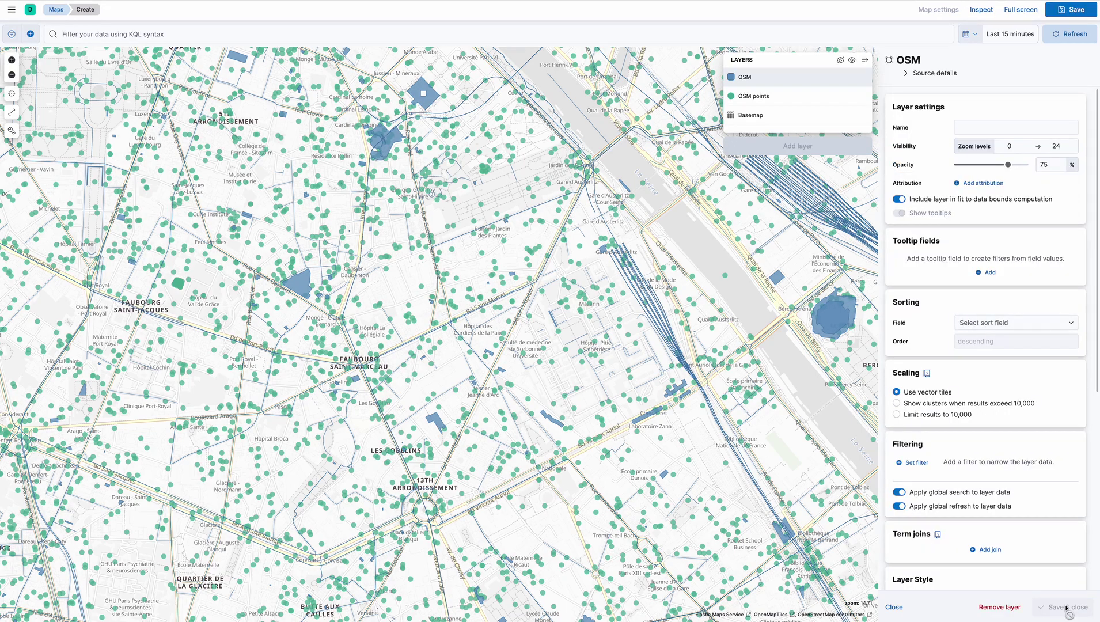
left_click(970, 129)
type("OSM shapes")
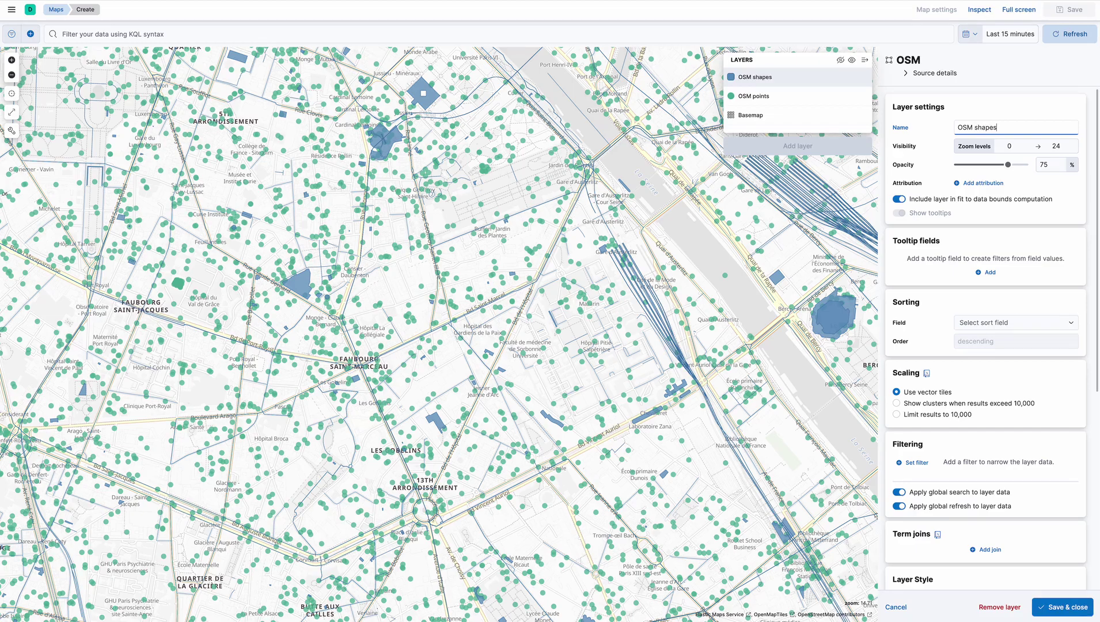
left_click(1063, 607)
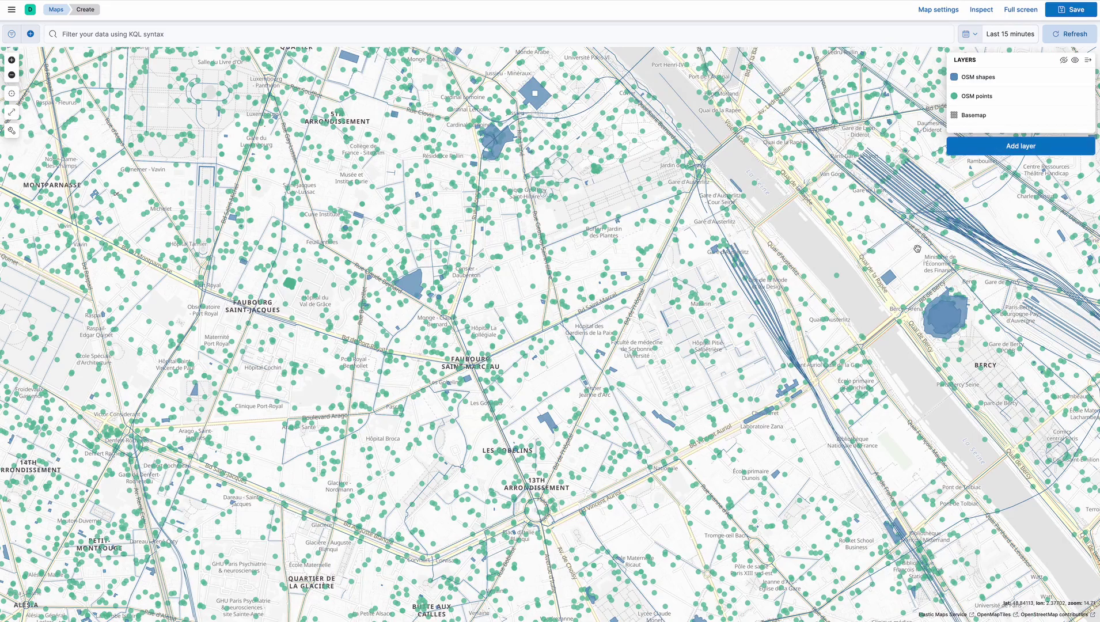
Add an OSM clusters layer shown as grids, check one cell's count, and name it 'GeoTile OSM points'
left_click(1024, 149)
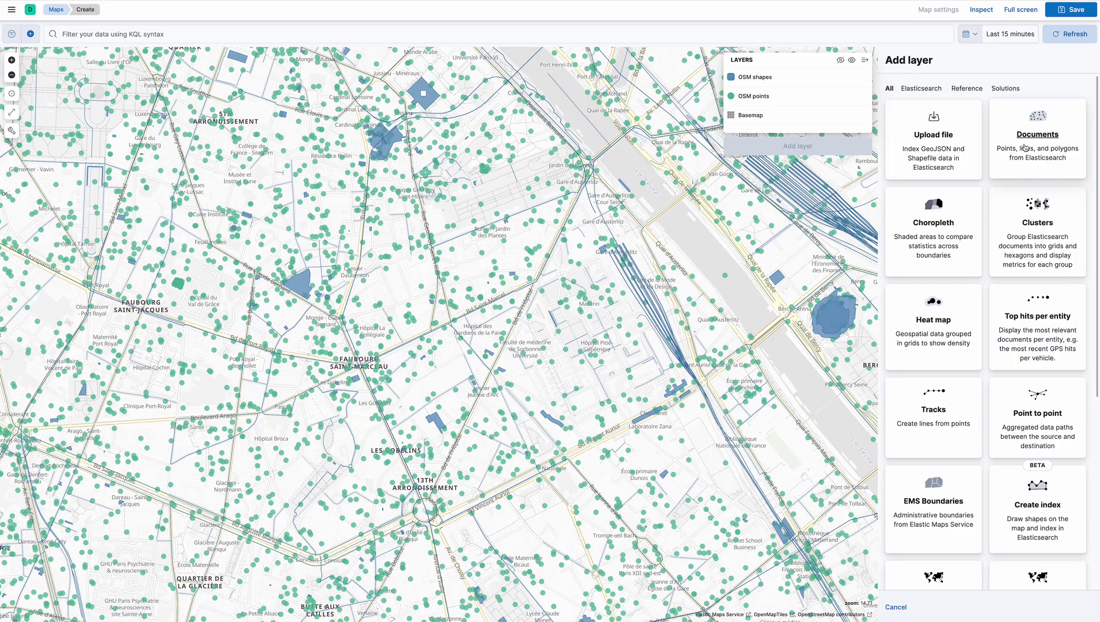
left_click(1037, 223)
left_click(934, 126)
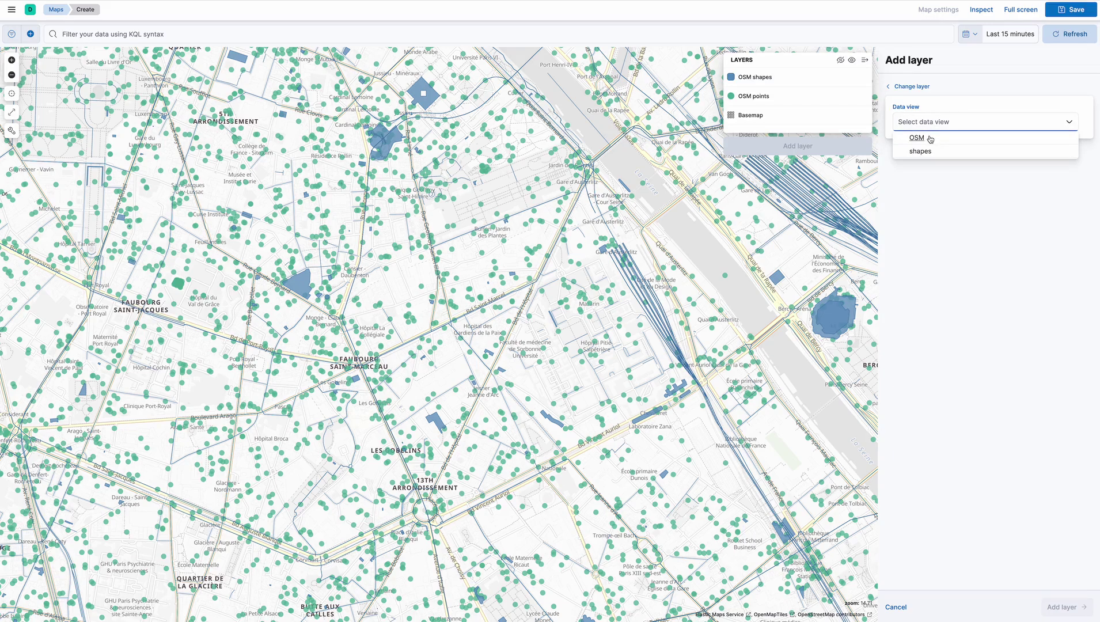
left_click(928, 140)
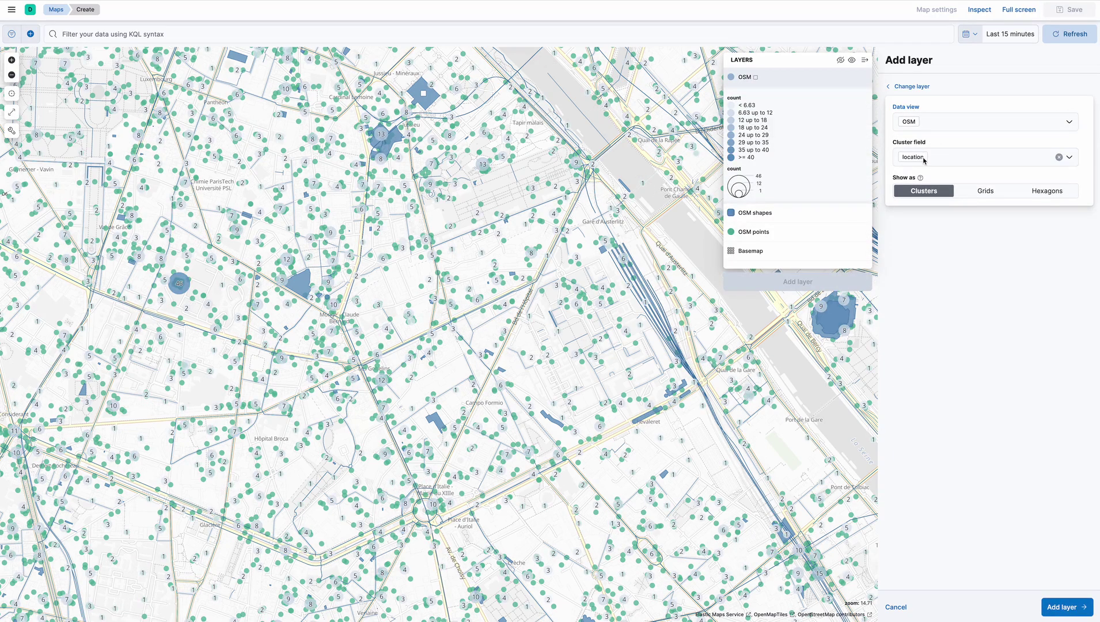
left_click(985, 191)
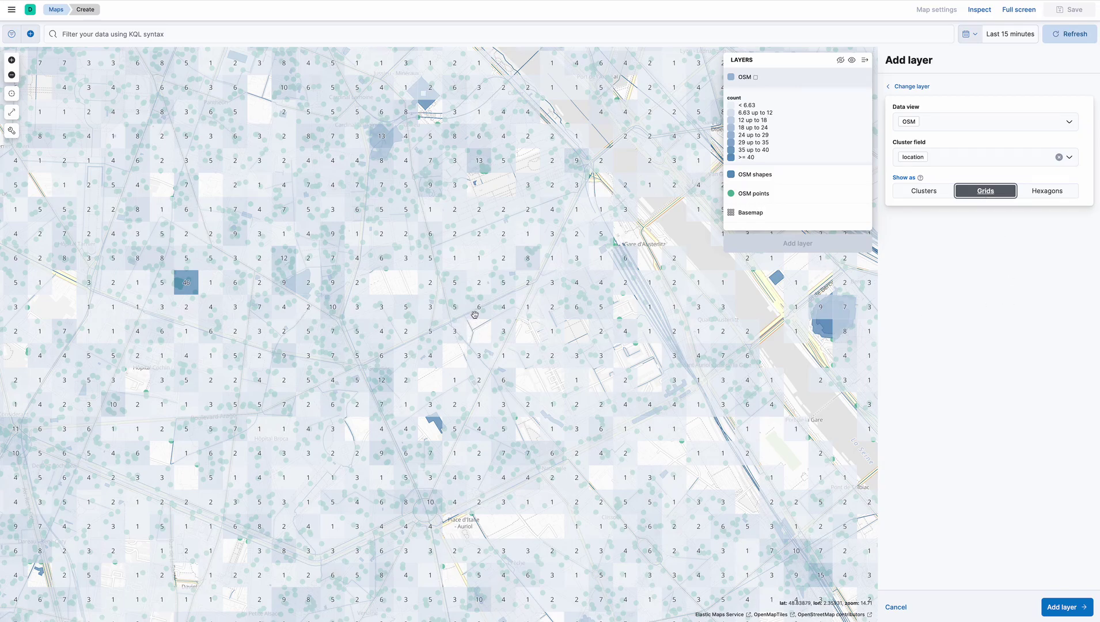
left_click(475, 309)
key("Escape")
left_click(1057, 608)
left_click(967, 127)
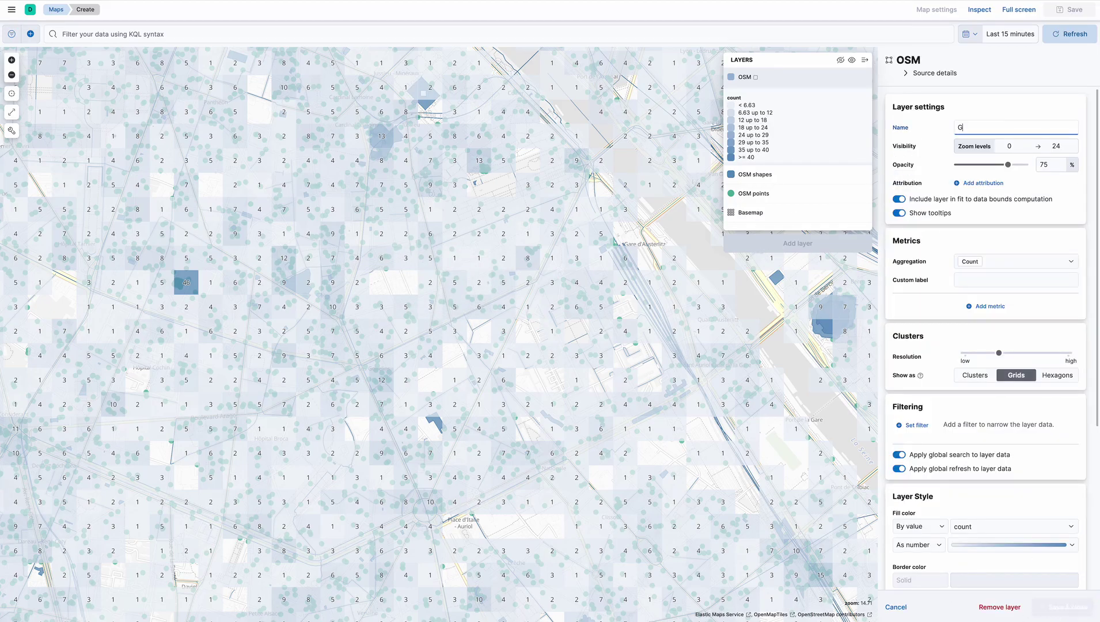
type("GeoTile OSM p")
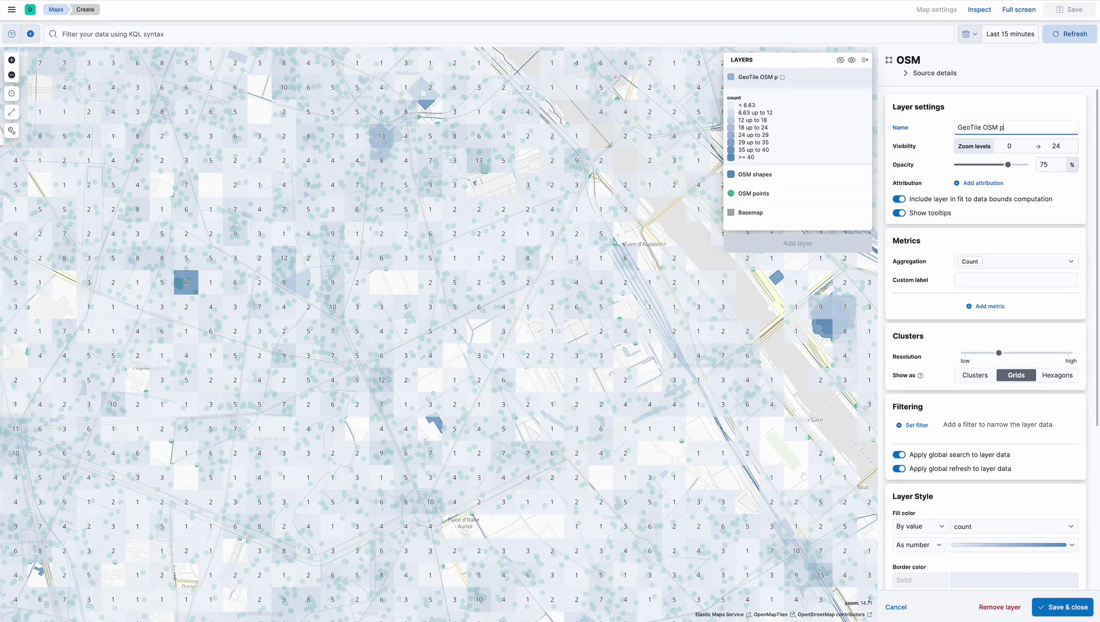
type("oints")
Save GeoTile OSM points, then set up an OSM clusters layer on the shape field as grids
left_click(1036, 607)
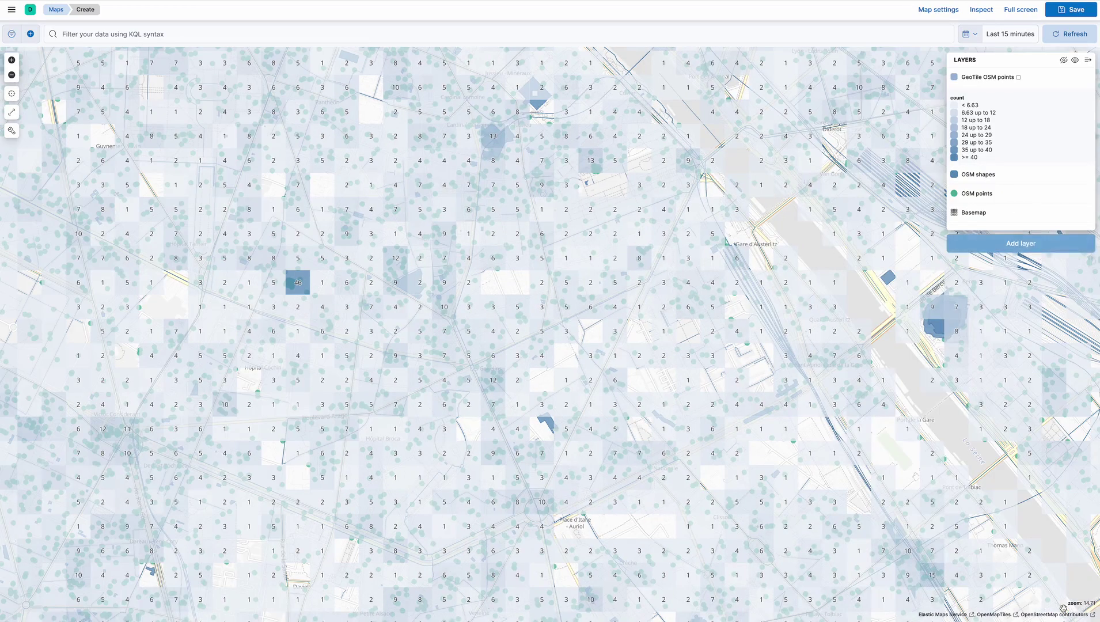
left_click(1012, 243)
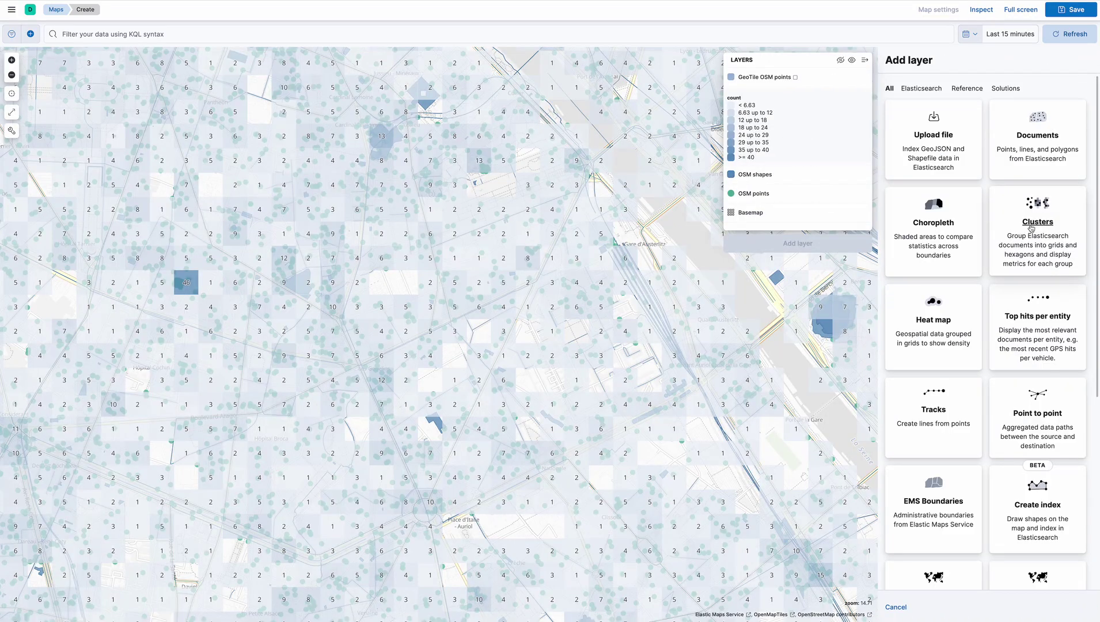
left_click(1032, 226)
left_click(926, 121)
left_click(920, 143)
left_click(940, 158)
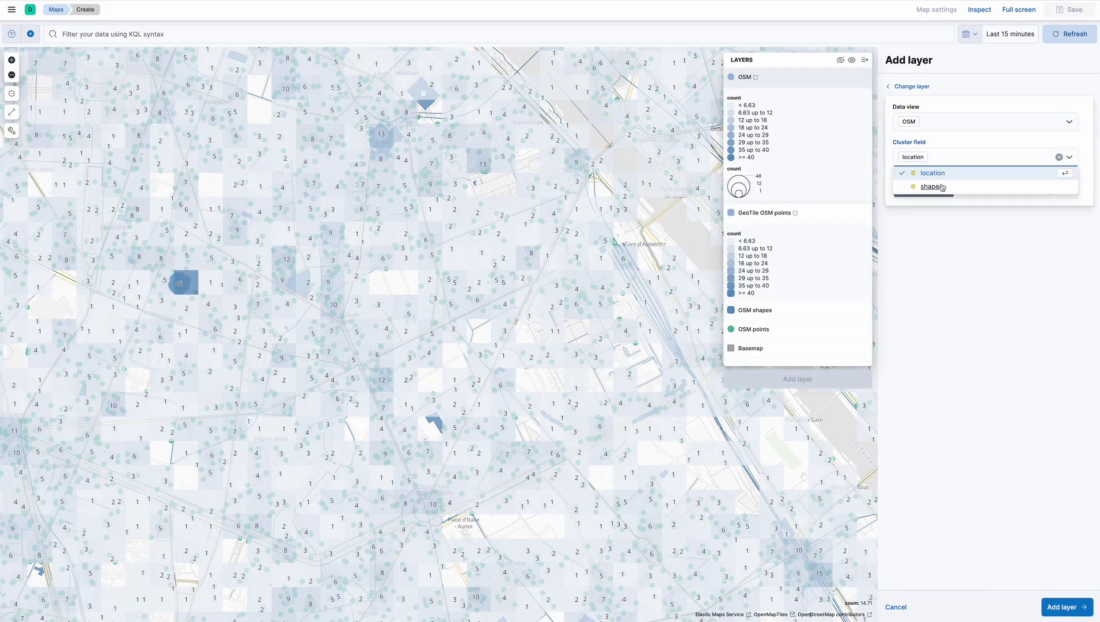
left_click(928, 186)
left_click(985, 191)
Add the grid layer, name it 'GeoTile OSM Shapes' and save it
left_click(1065, 607)
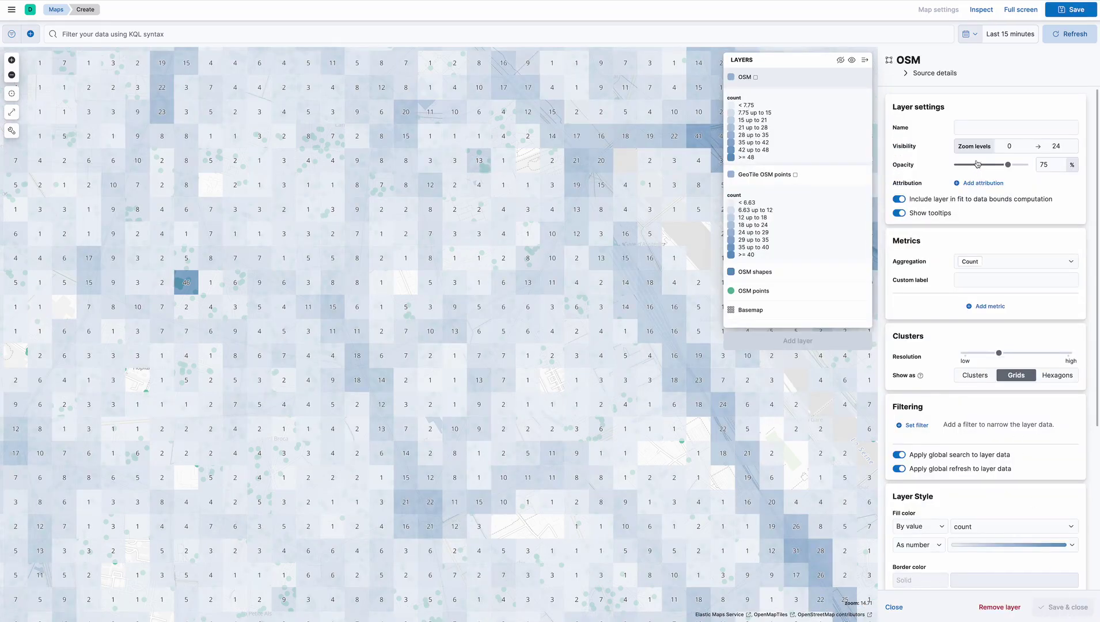
left_click(968, 124)
type("GeoTile OSM")
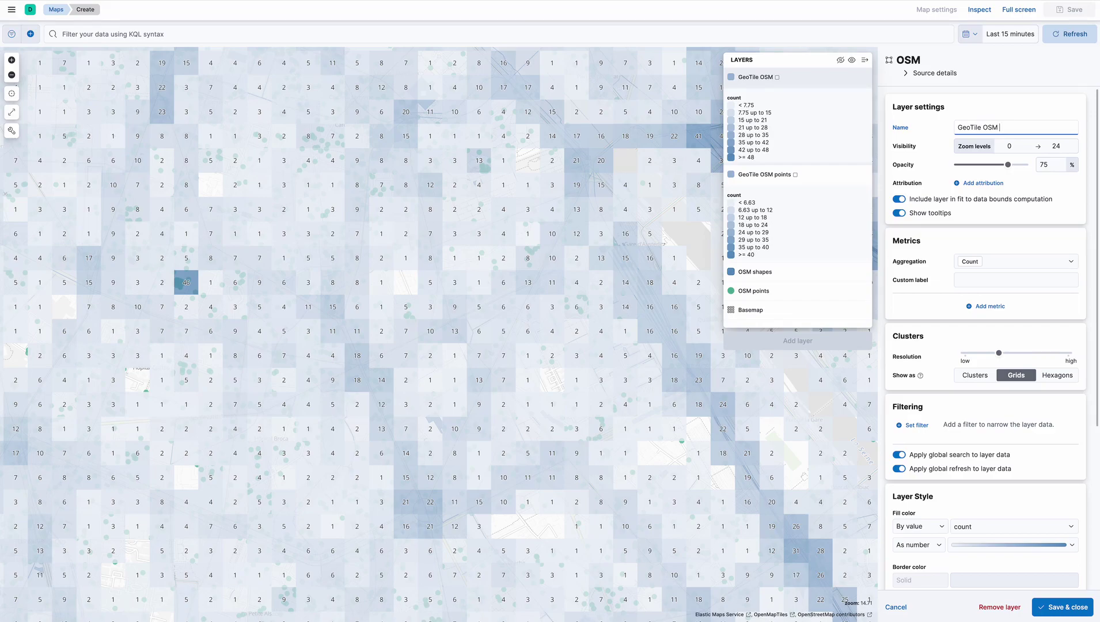
type(" Shapes")
left_click(1062, 607)
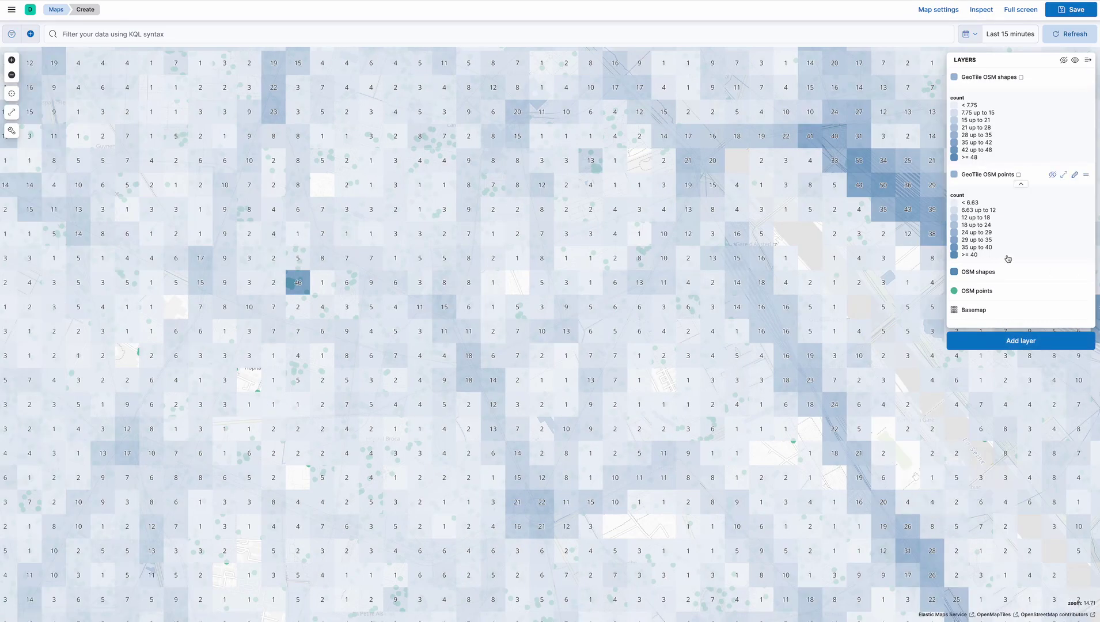
Add an OSM clusters layer on location shown as hexagons, naming it 'GeoHex OSM points'
left_click(1020, 340)
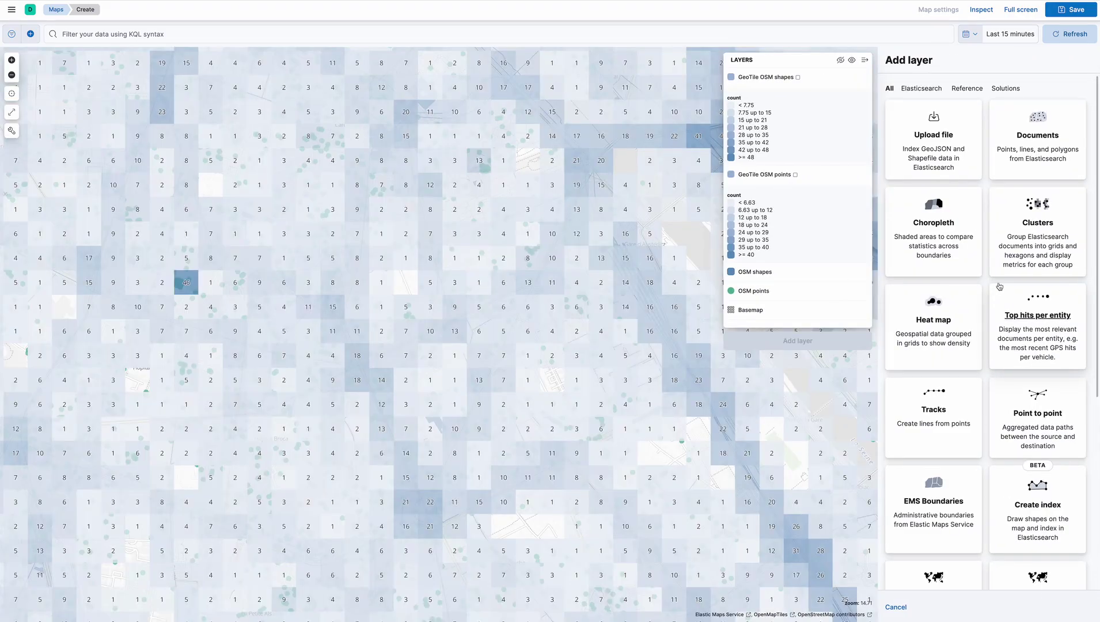
left_click(1043, 224)
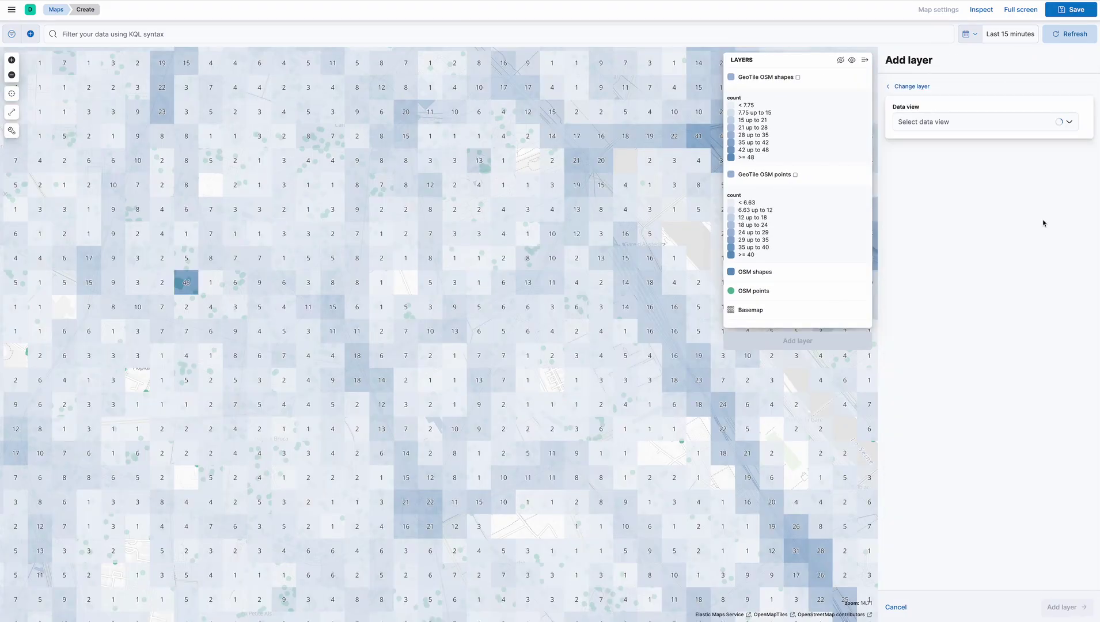
left_click(923, 117)
left_click(928, 137)
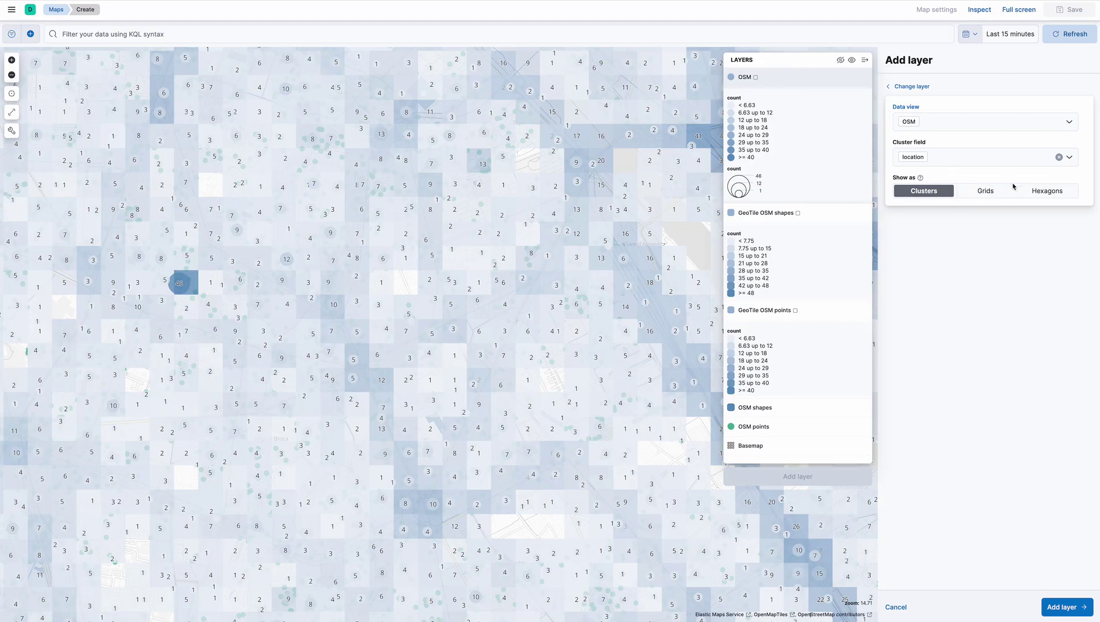
left_click(1045, 192)
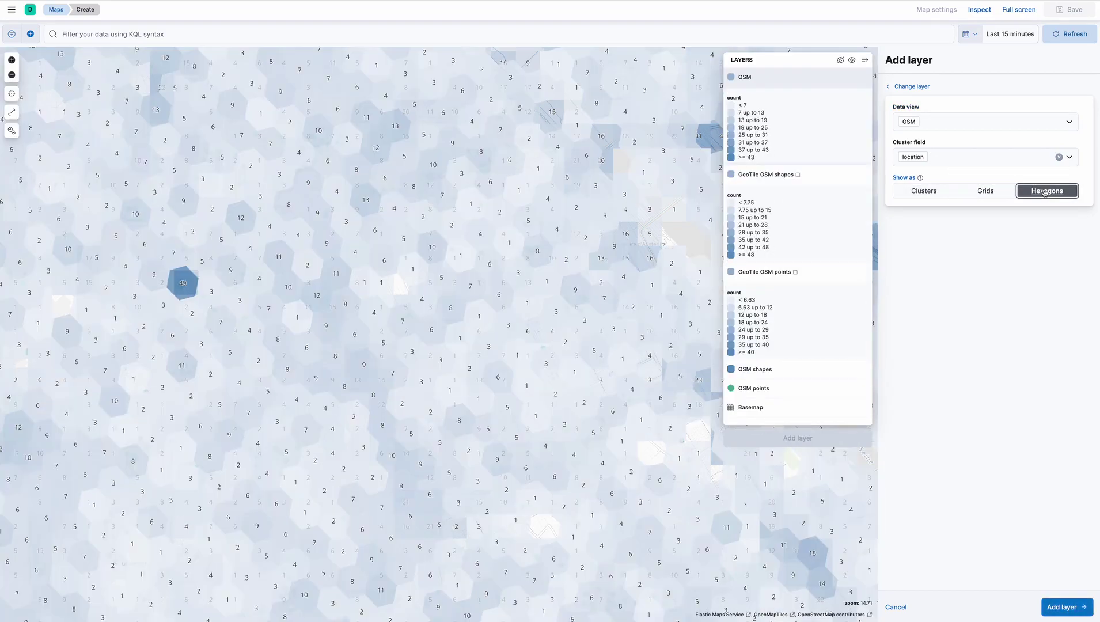
left_click(1067, 607)
left_click(969, 127)
type("Geo")
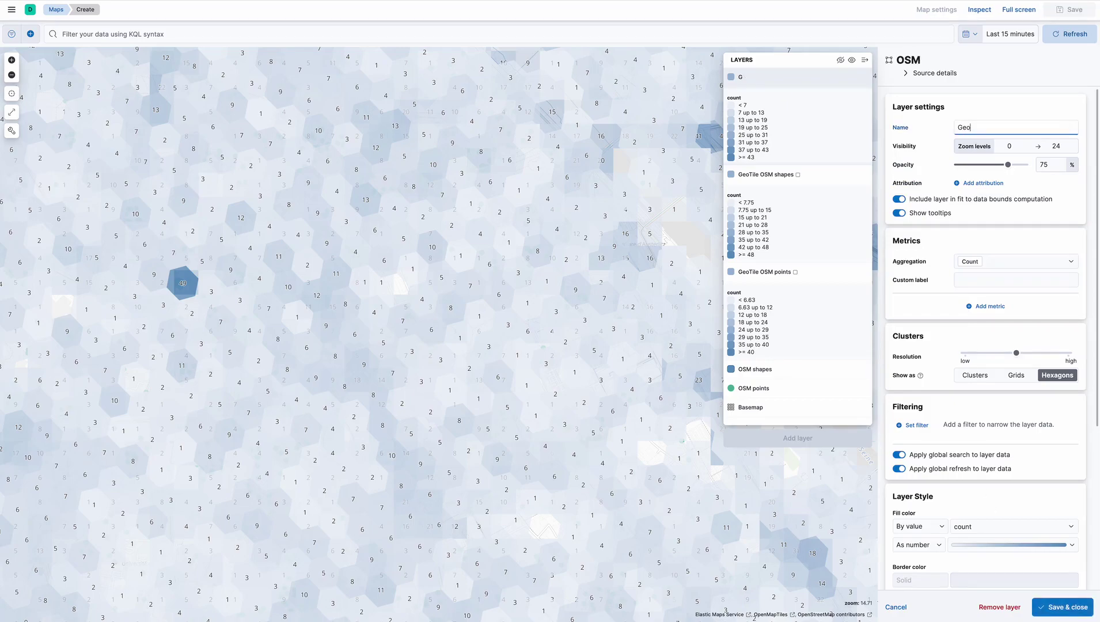
type("Hex OSM points")
Save GeoHex OSM points, then set up an OSM clusters layer on the shape field as hexagons
left_click(1059, 606)
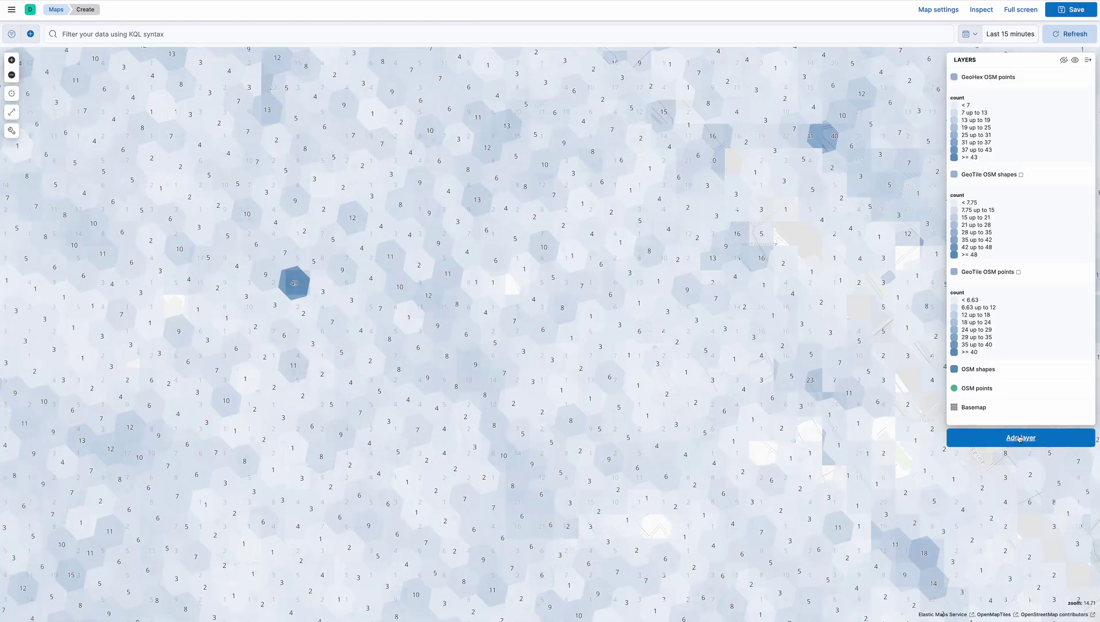
left_click(1019, 438)
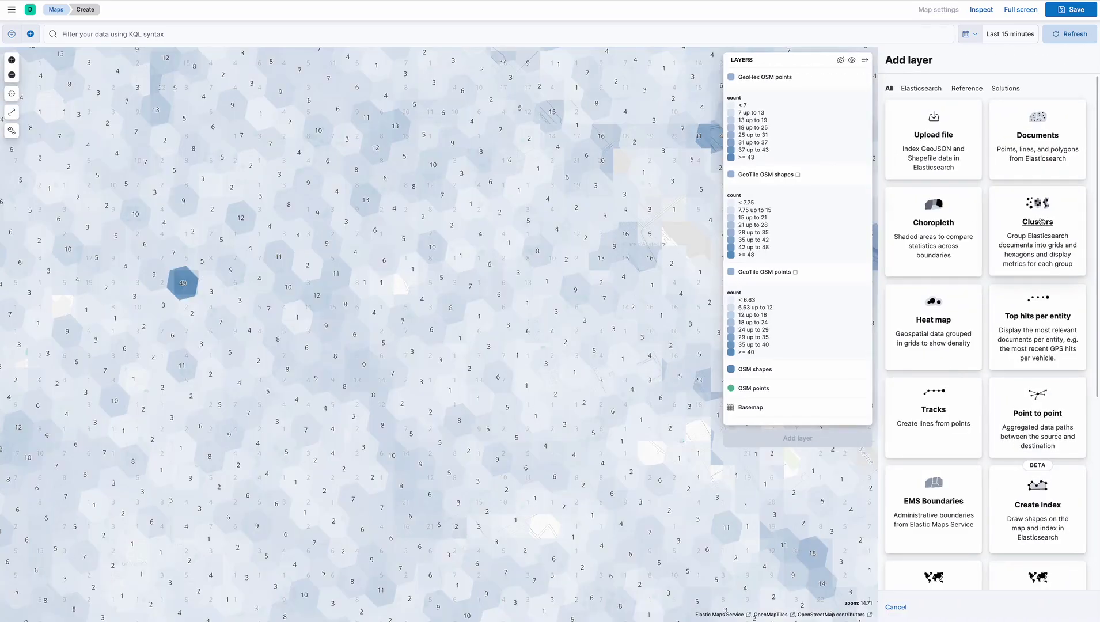
left_click(1040, 220)
left_click(940, 124)
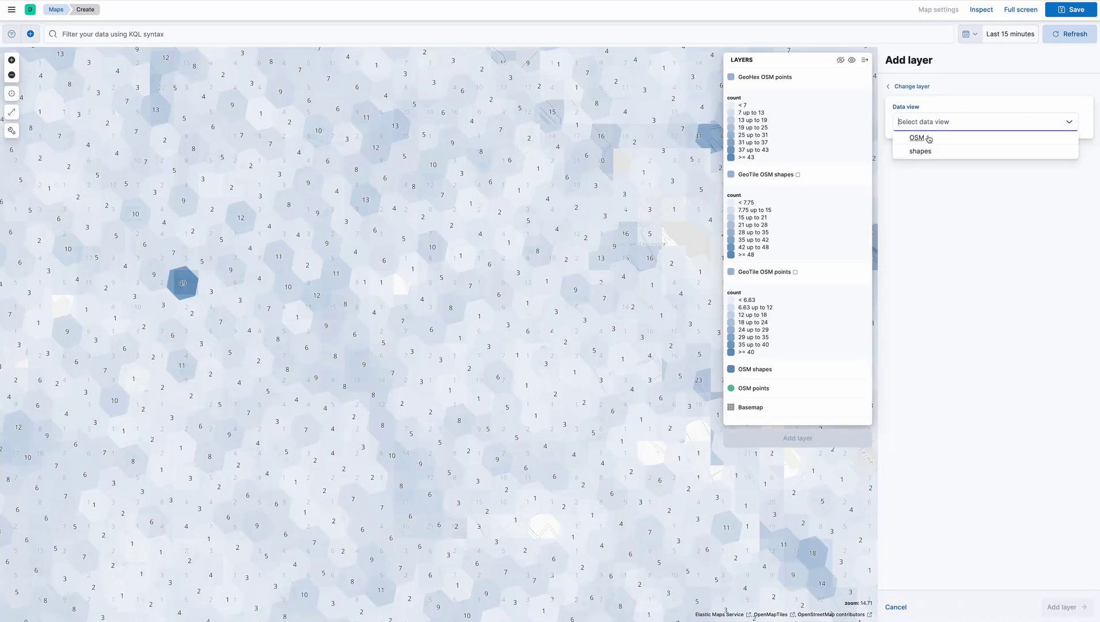
left_click(923, 138)
left_click(947, 158)
left_click(949, 186)
left_click(1046, 190)
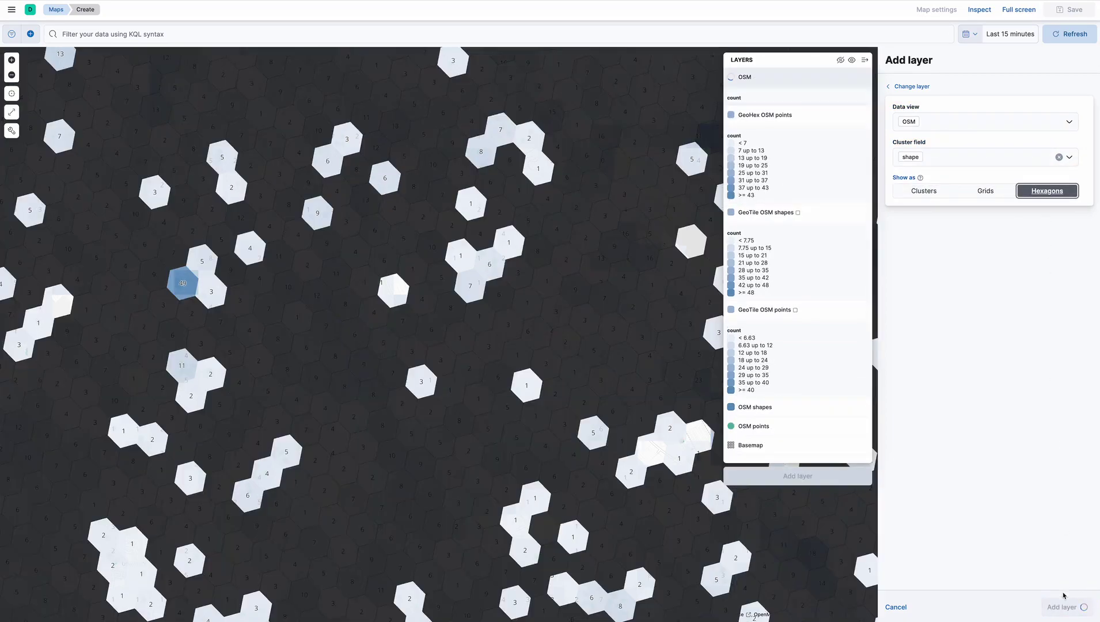
Add the hexagon layer, name it 'GeoHex OSM shapes' and save it
left_click(1064, 607)
left_click(968, 127)
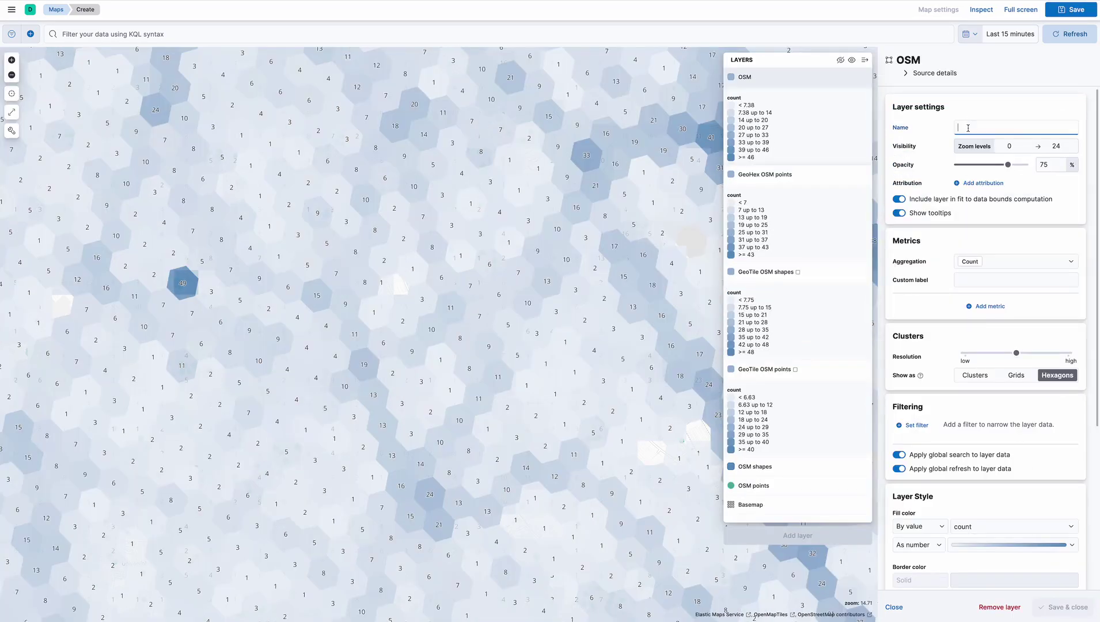
type("GeoHe")
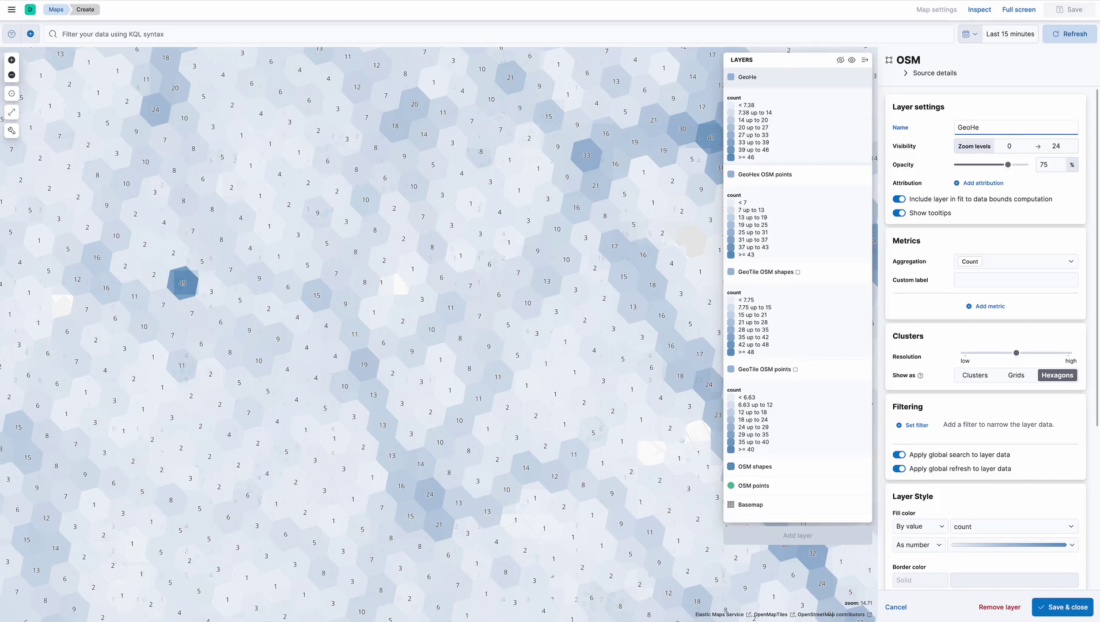
type("x OSM shapes")
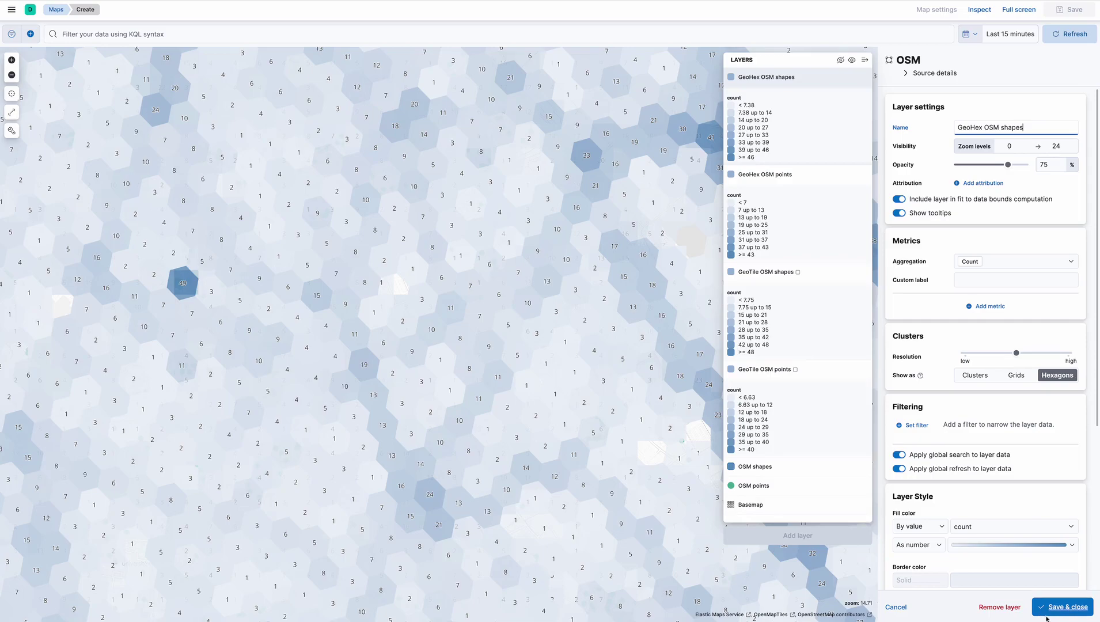
left_click(1063, 607)
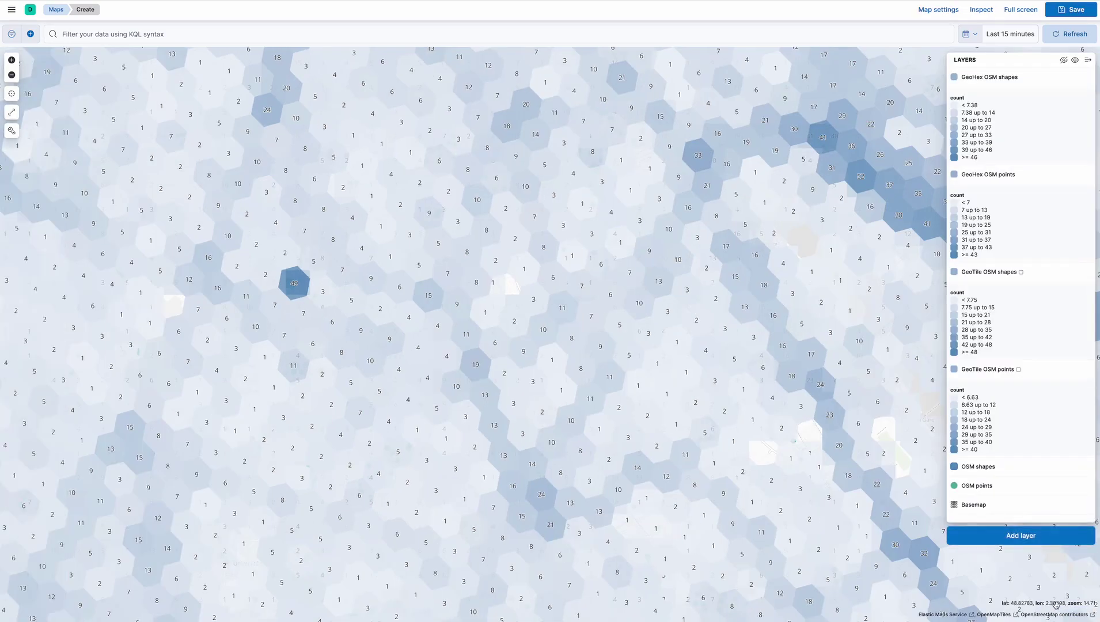
Hide the four GeoTile/GeoHex cluster layers and OSM shapes, then show GeoHex OSM points again
mouse_move(1039, 277)
mouse_move(1051, 81)
left_click(1051, 78)
left_click(1051, 96)
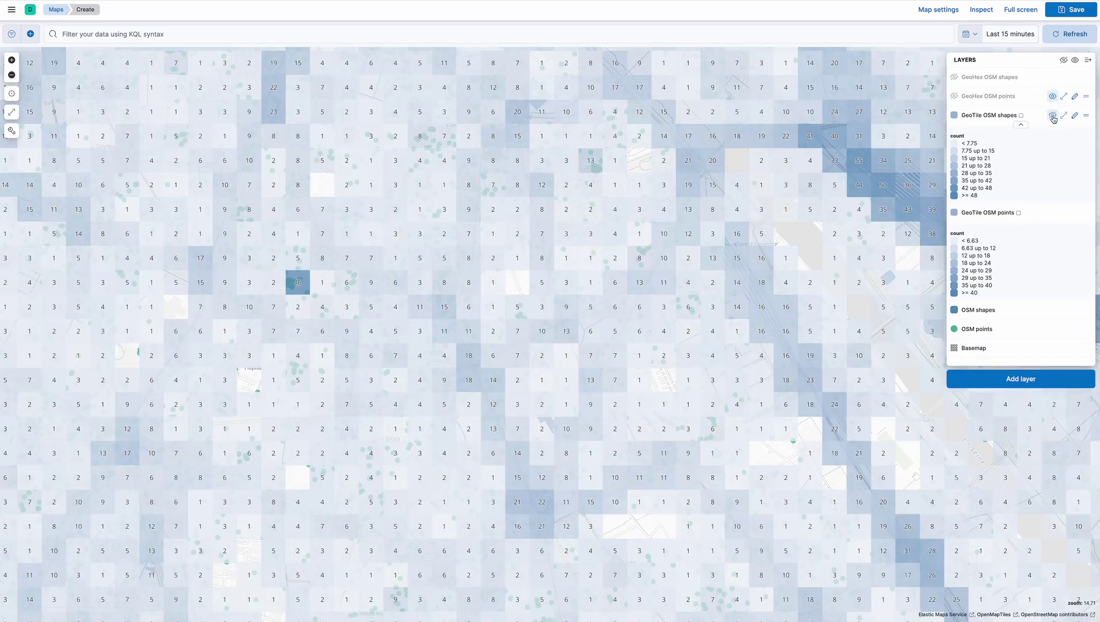
left_click(1052, 115)
left_click(1052, 134)
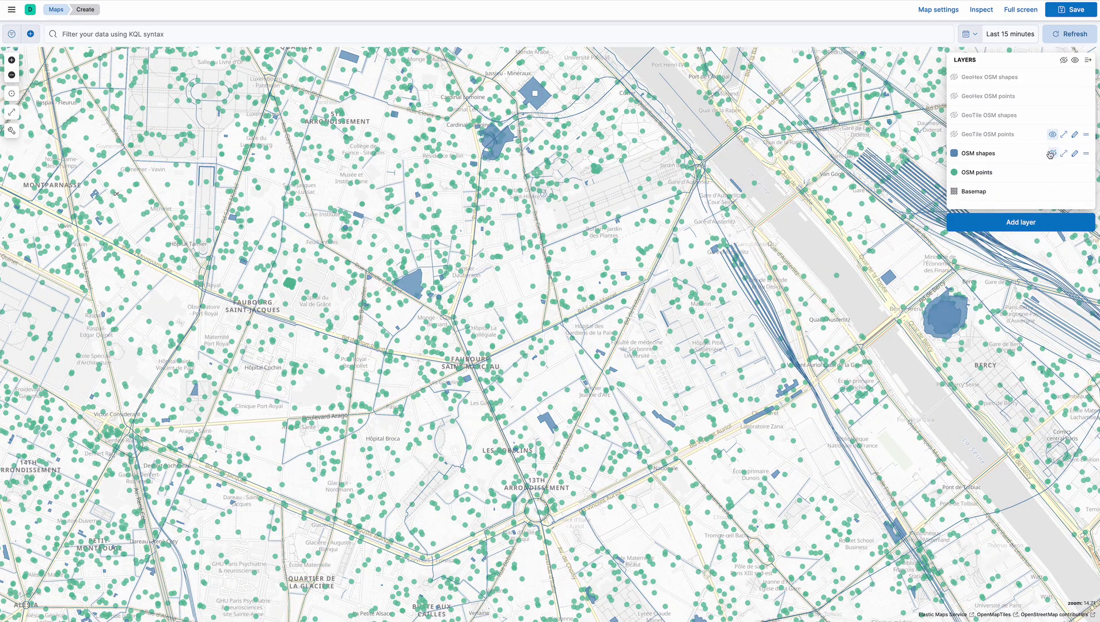
left_click(1051, 154)
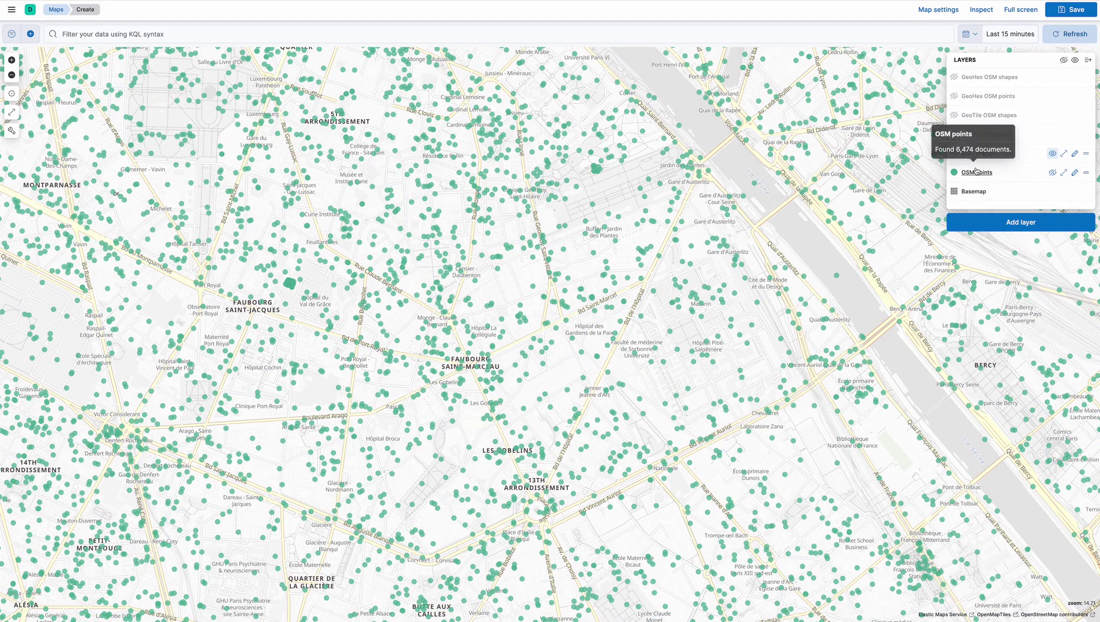
left_click(1052, 136)
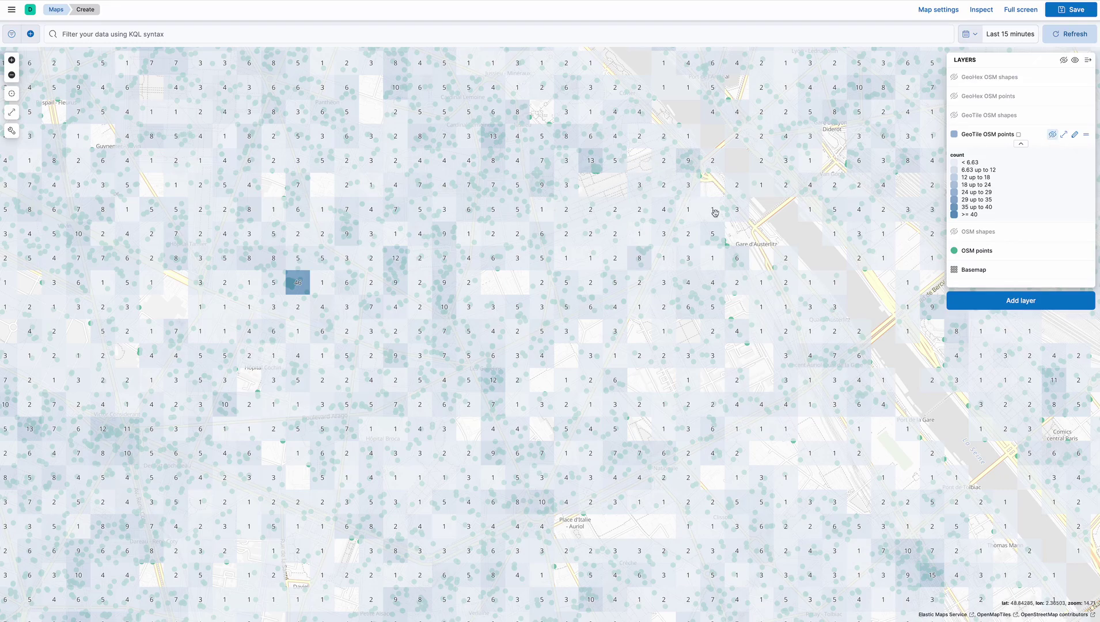
left_click(1052, 135)
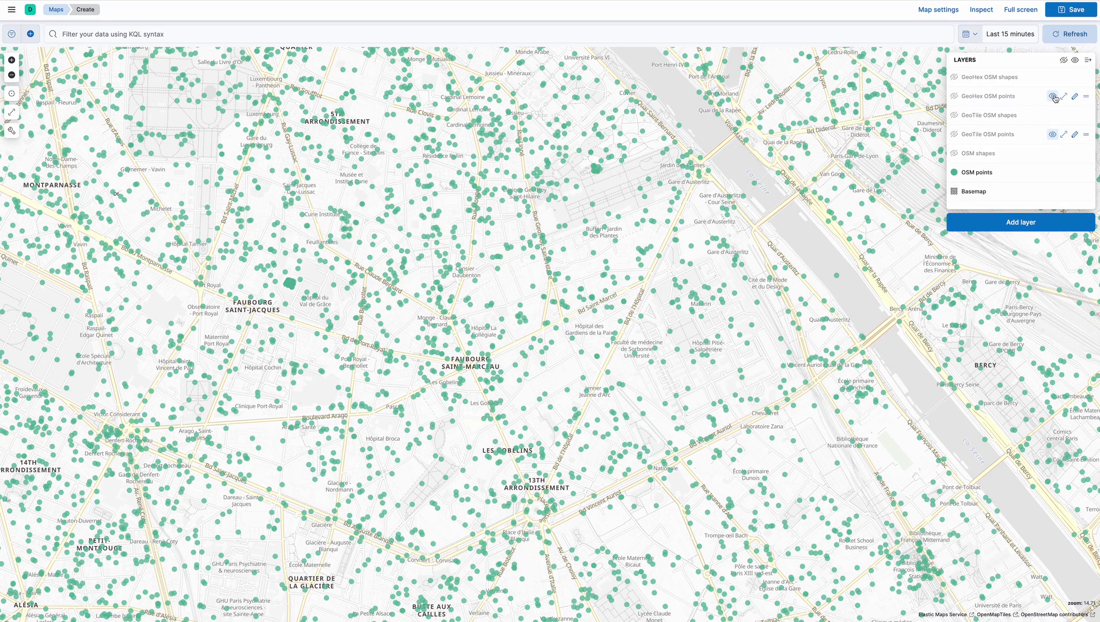
left_click(1053, 96)
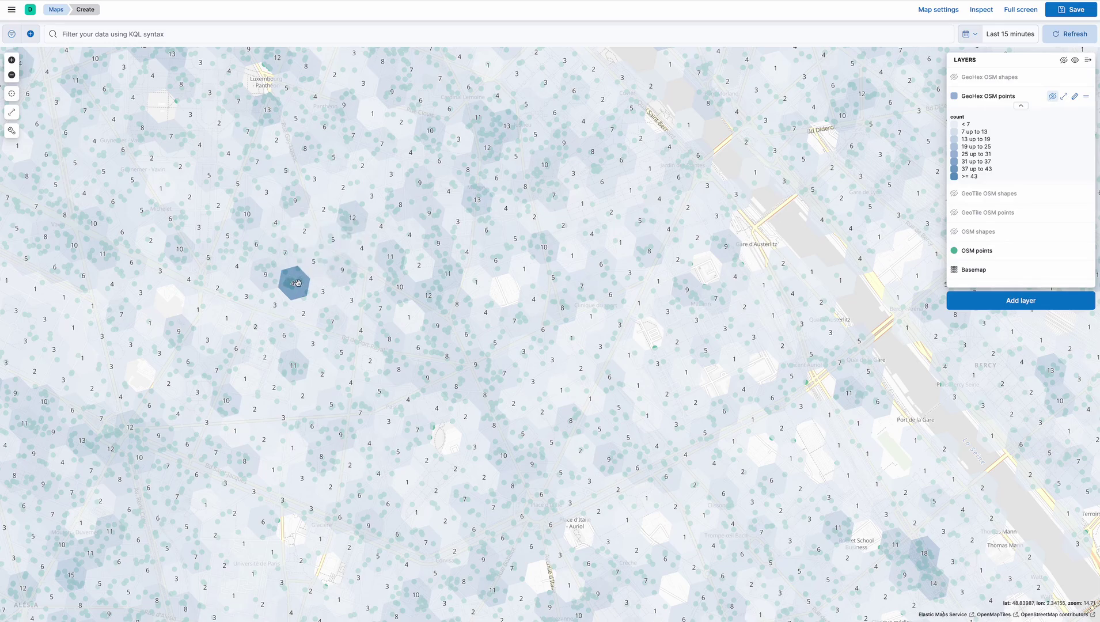
Compare GeoTile and GeoHex OSM points clusters by toggling each, leave both hidden, and open Save map
mouse_move(291, 284)
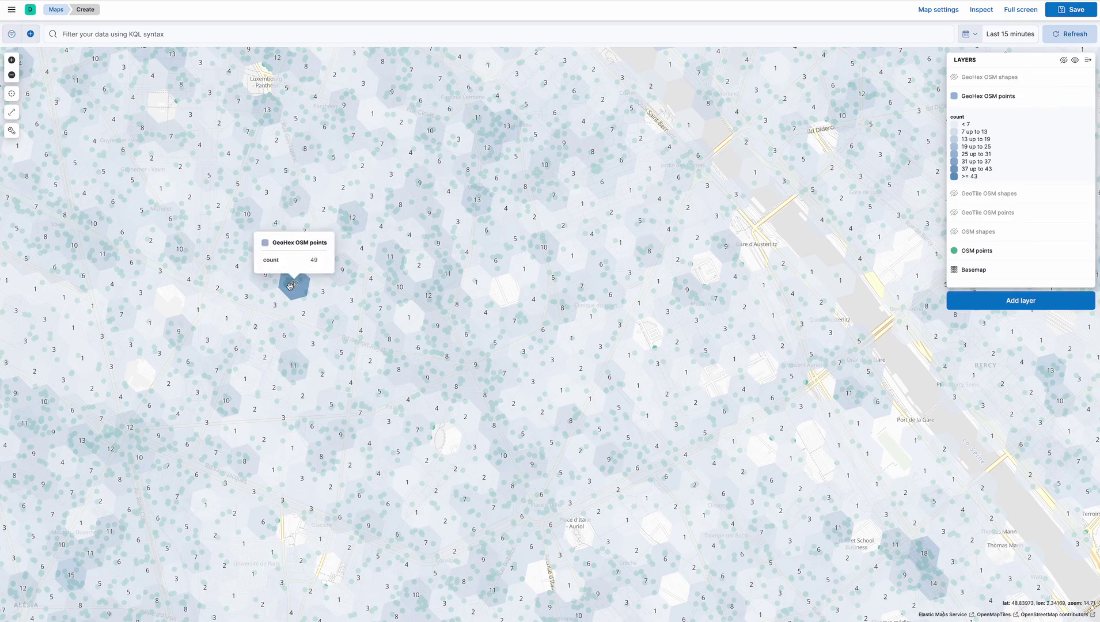
mouse_move(1043, 115)
left_click(1052, 97)
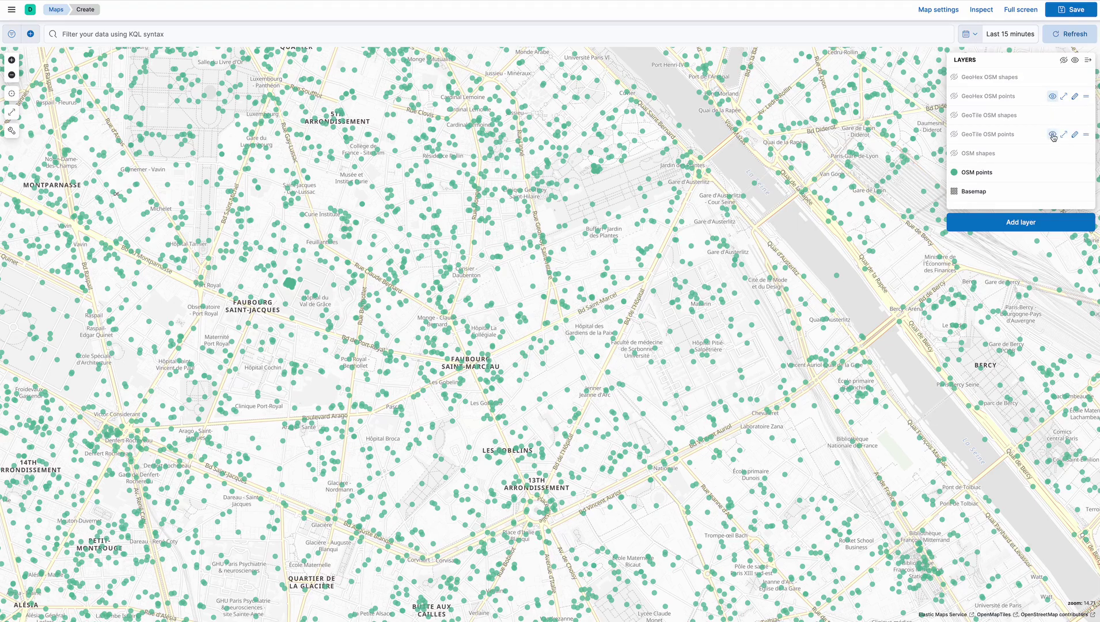
left_click(1053, 135)
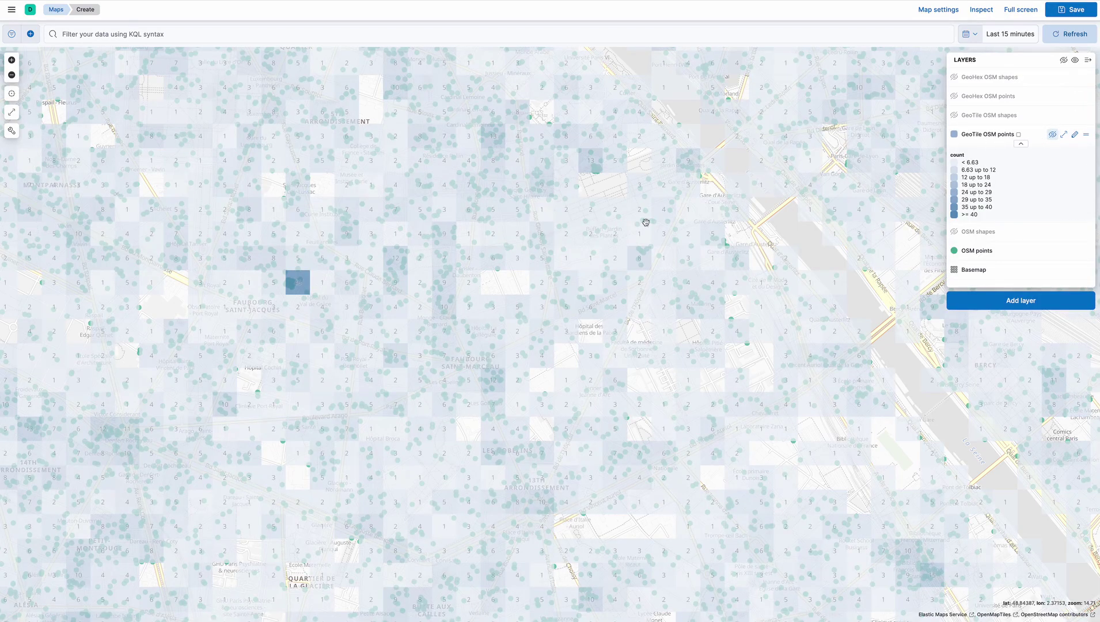
mouse_move(296, 285)
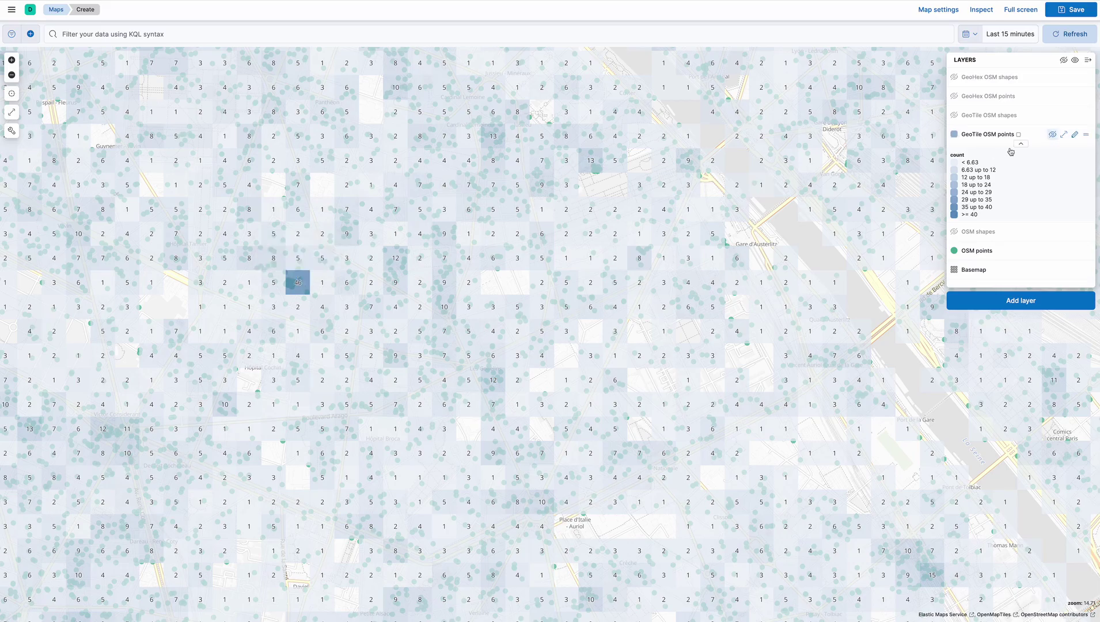
left_click(1053, 136)
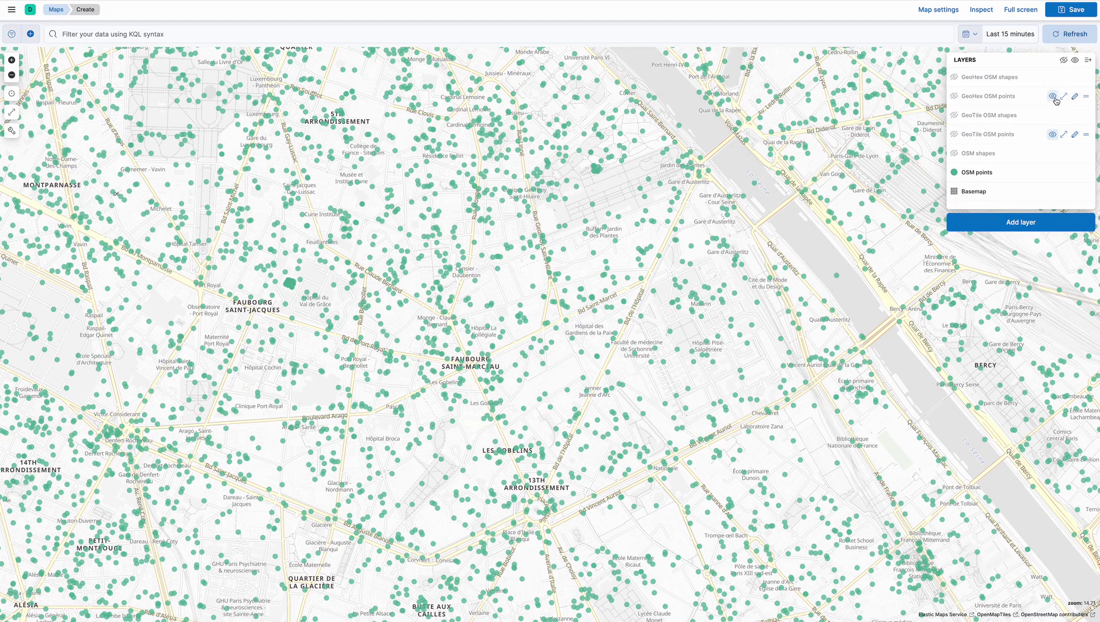
left_click(1053, 97)
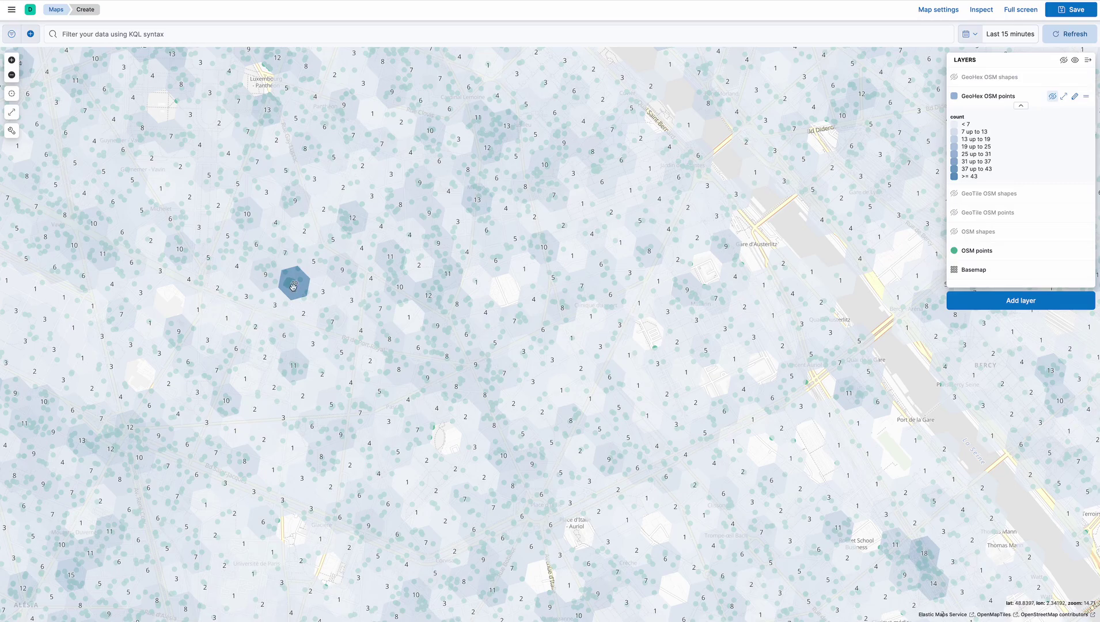
mouse_move(300, 273)
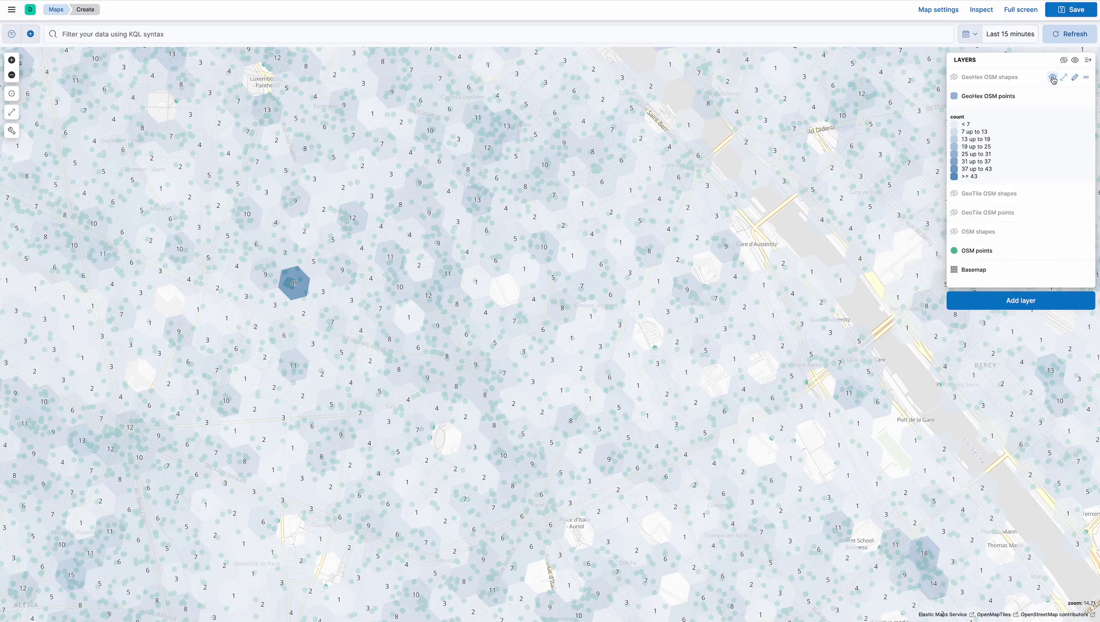
left_click(1052, 97)
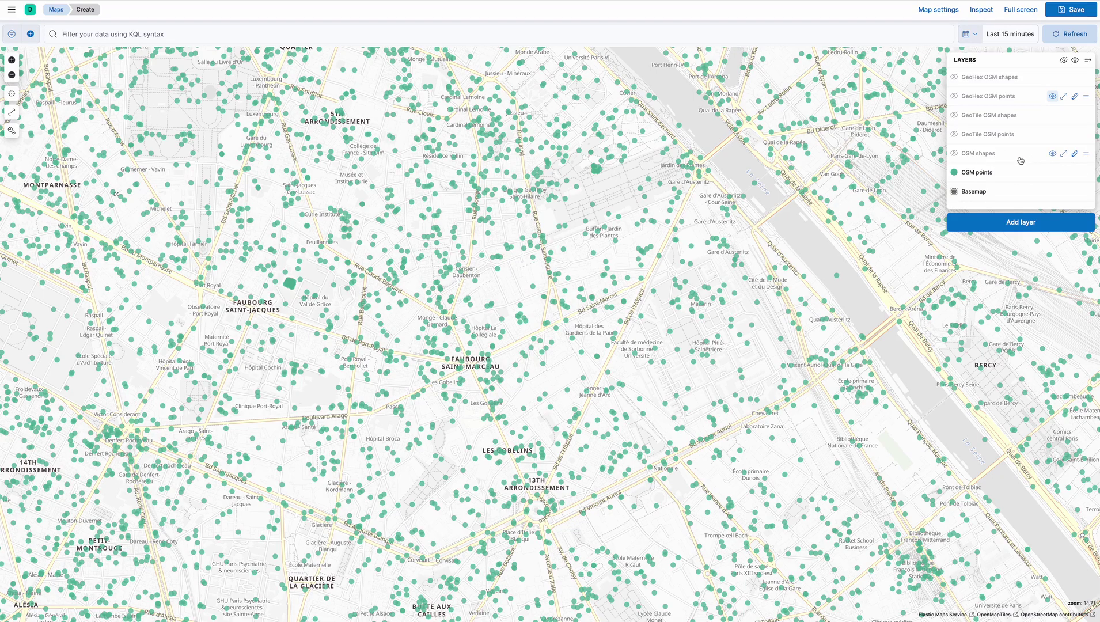
left_click(1073, 11)
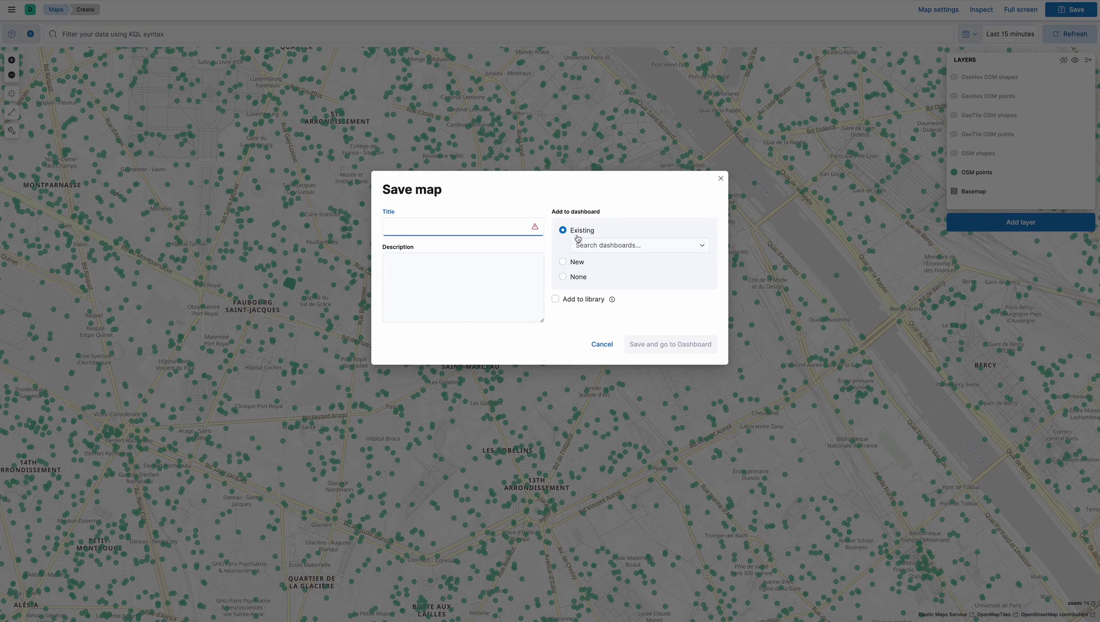
Save the map as 'GeoTile and GeoHex' onto a new dashboard and go to it
left_click(563, 262)
left_click(424, 228)
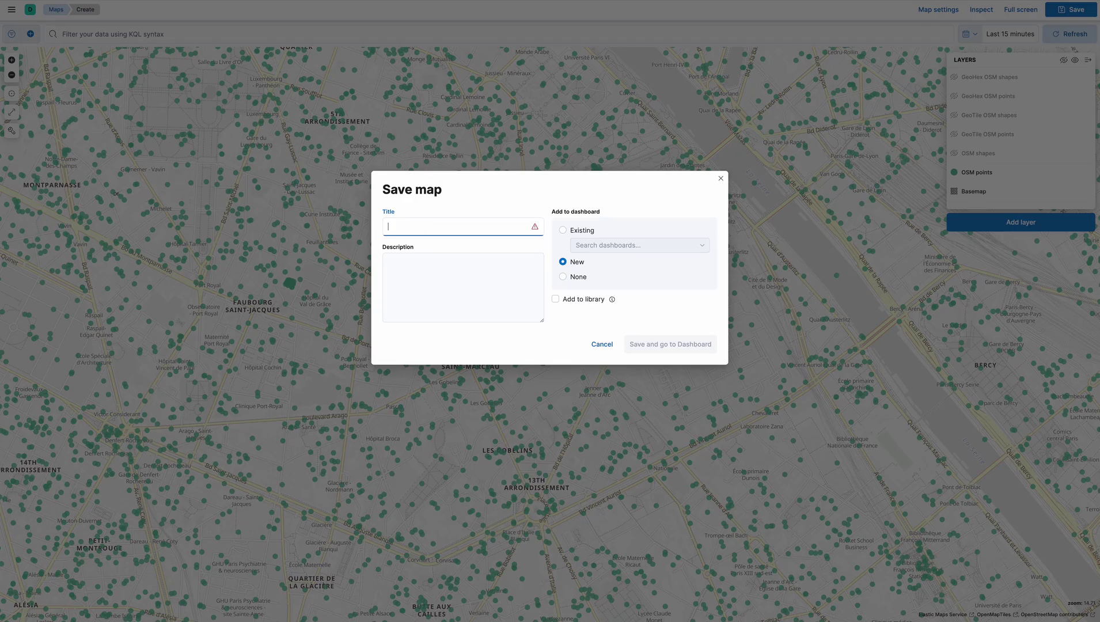
type("GeoTile and GeoHex")
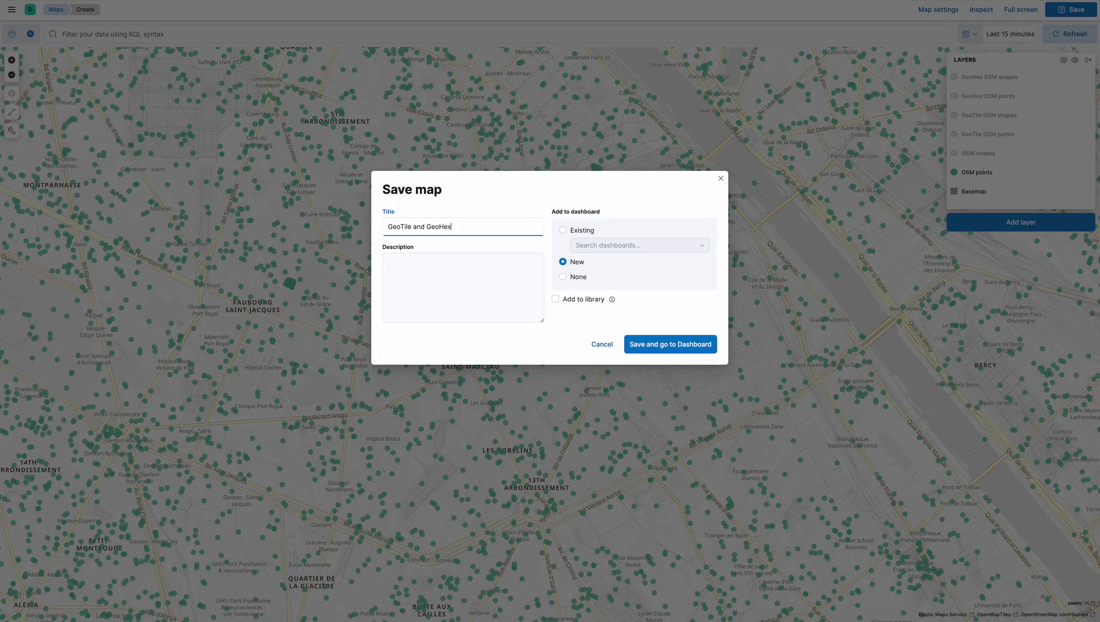
left_click(675, 345)
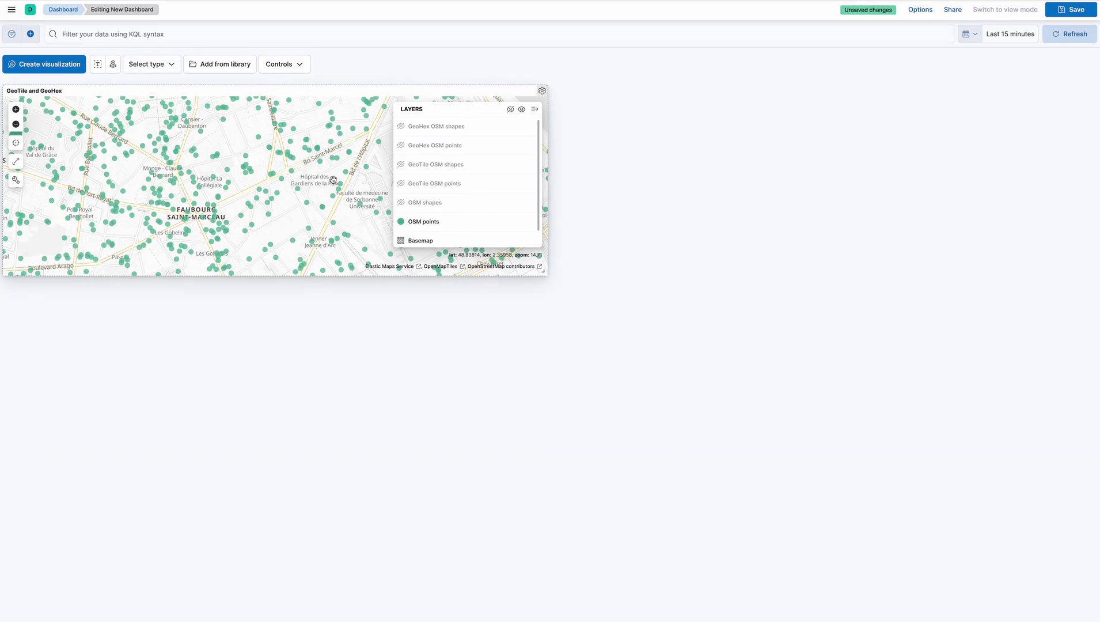
Make the map panel taller and clone it once
scroll(236, 197, "down", 2)
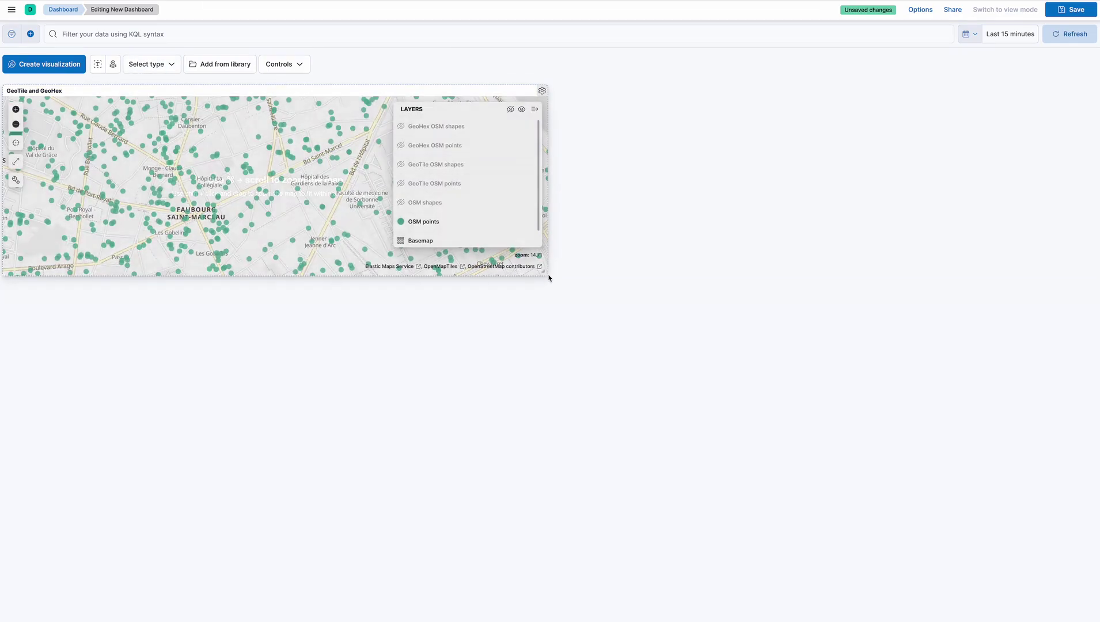
left_click_drag(549, 276, 549, 327)
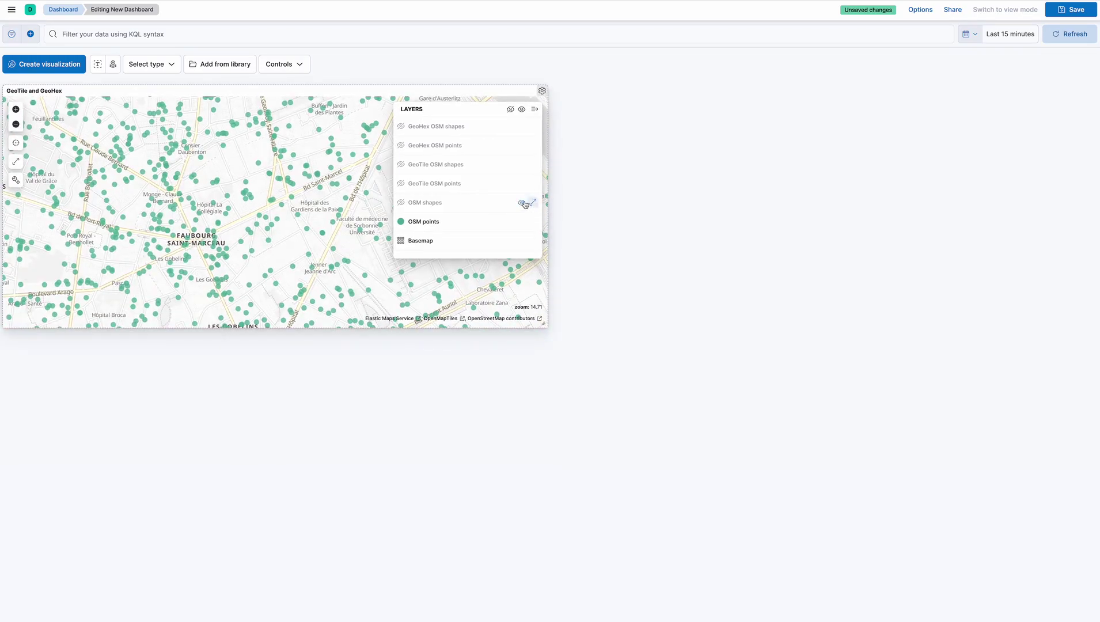
left_click(542, 91)
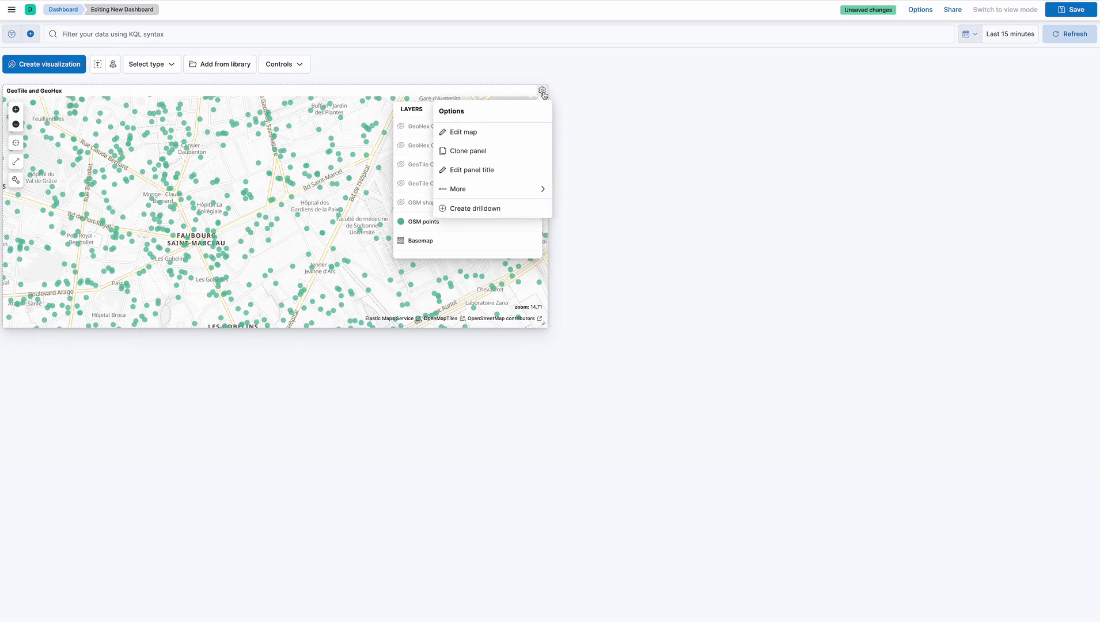
left_click(494, 151)
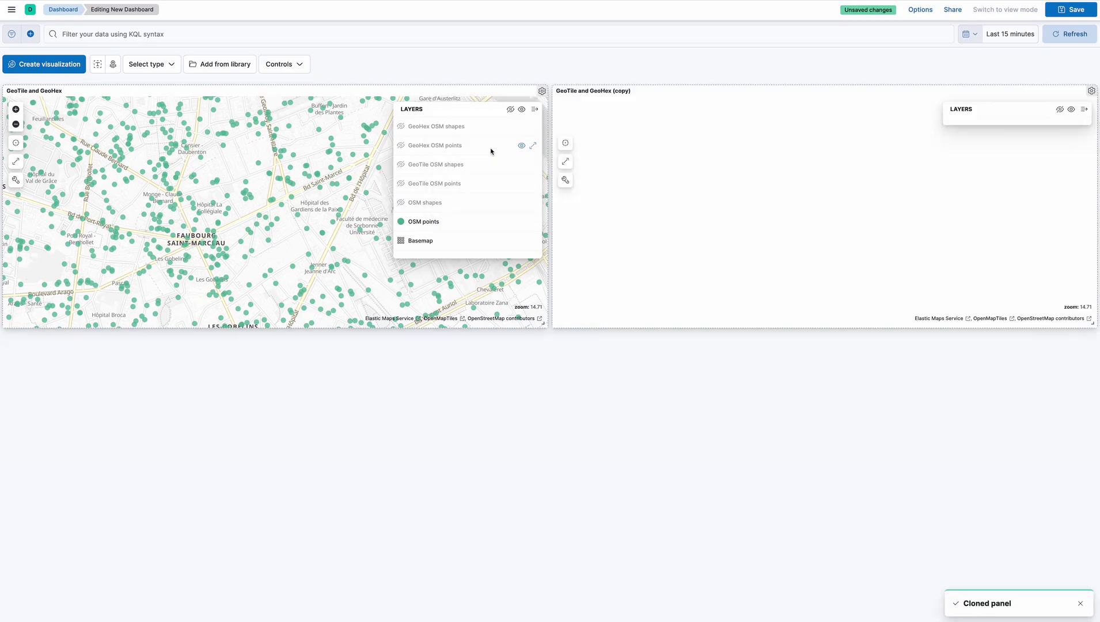
Clone the panel twice more and move copy 1 into the bottom-right slot for a two-by-two grid
left_click(542, 91)
left_click(527, 150)
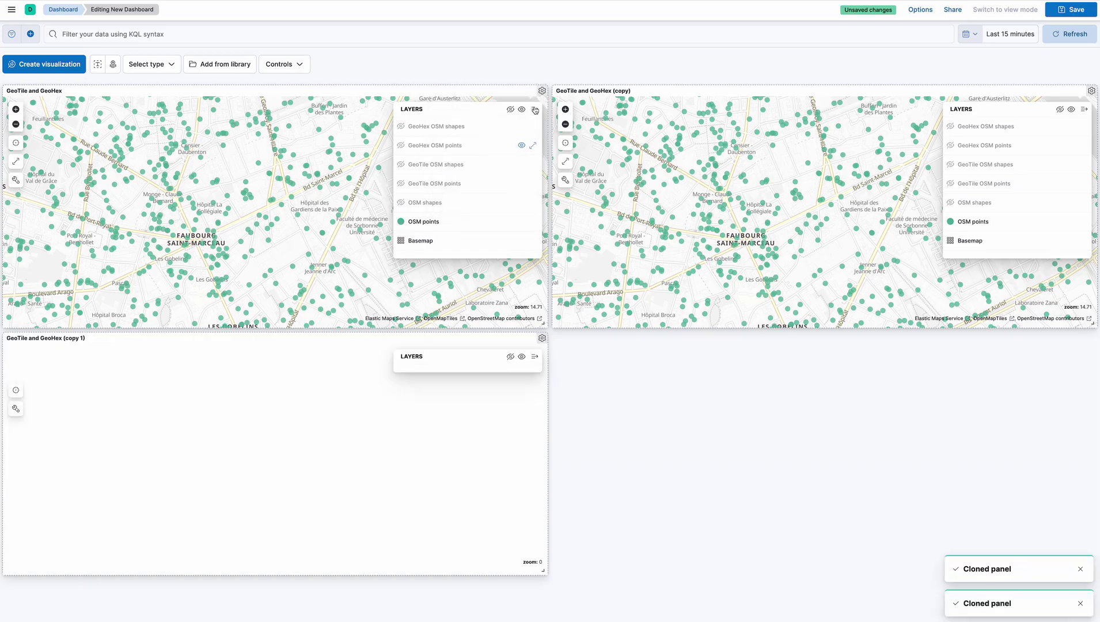
key("Return")
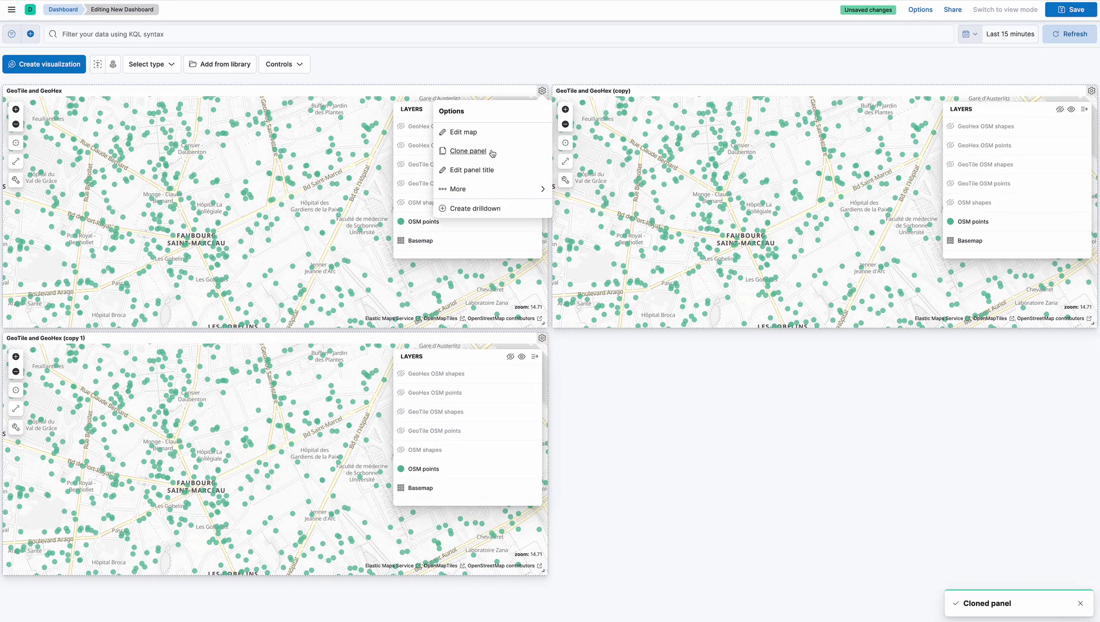
left_click(489, 152)
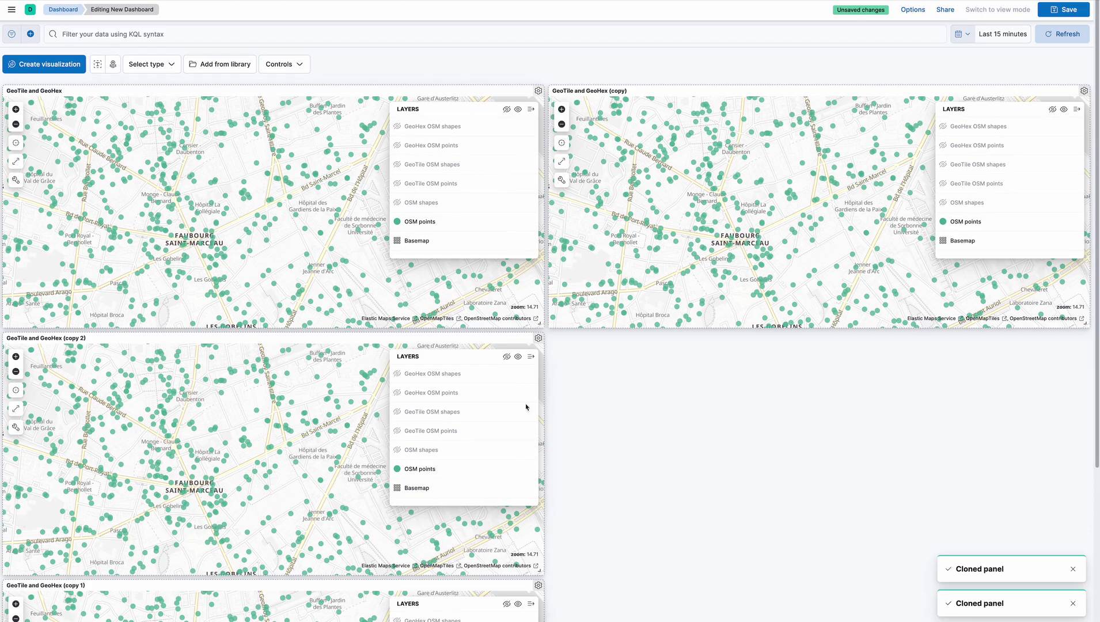
left_click_drag(495, 586, 1038, 338)
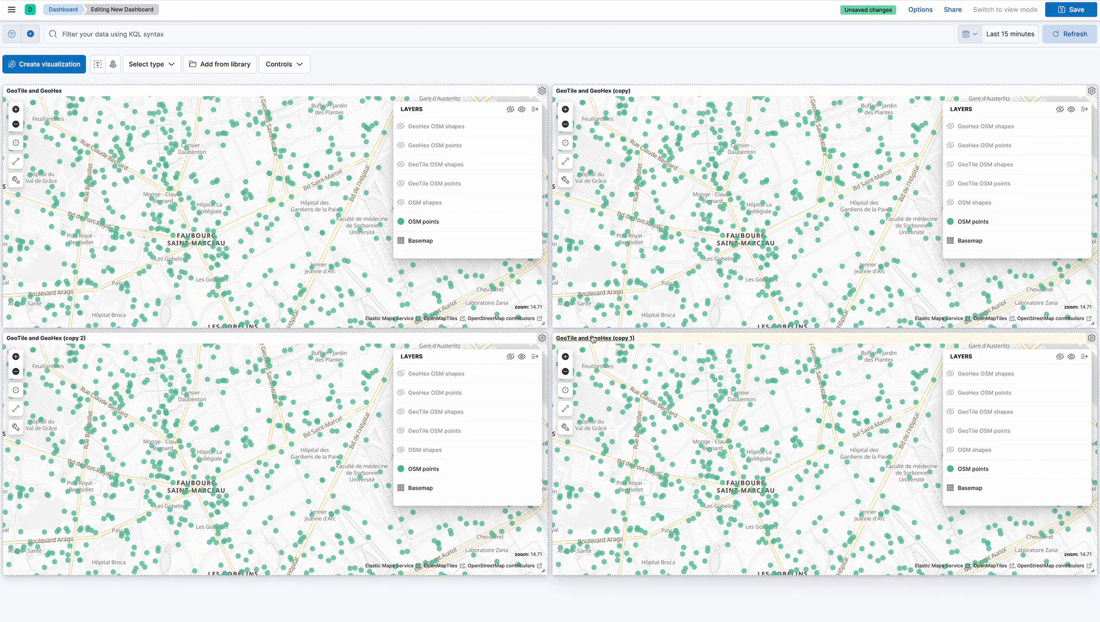
left_click(542, 91)
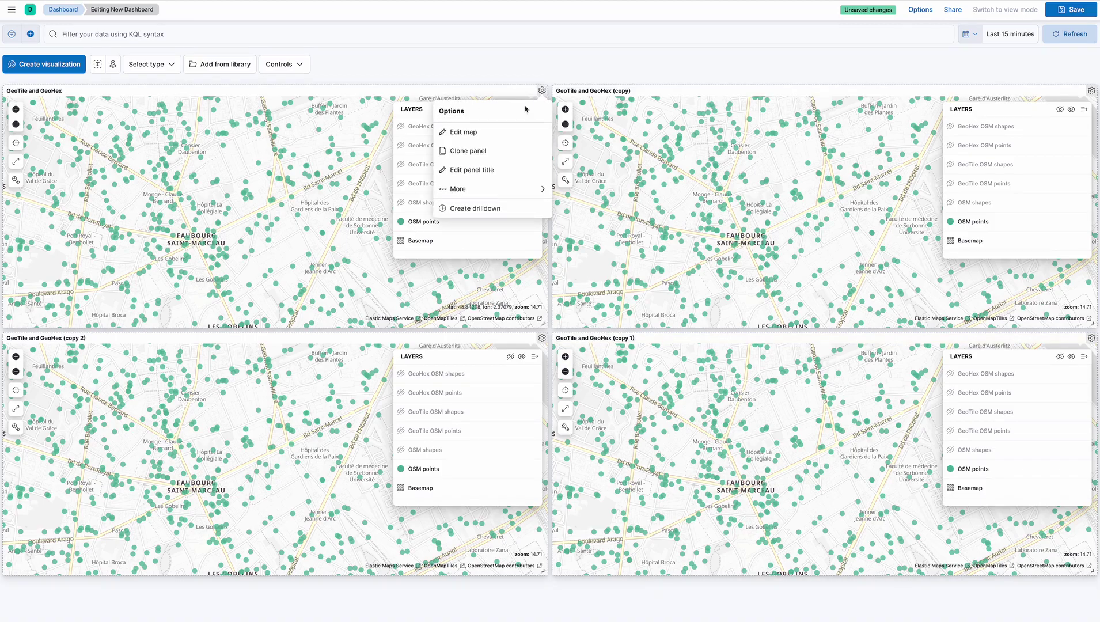
left_click(538, 190)
left_click(506, 151)
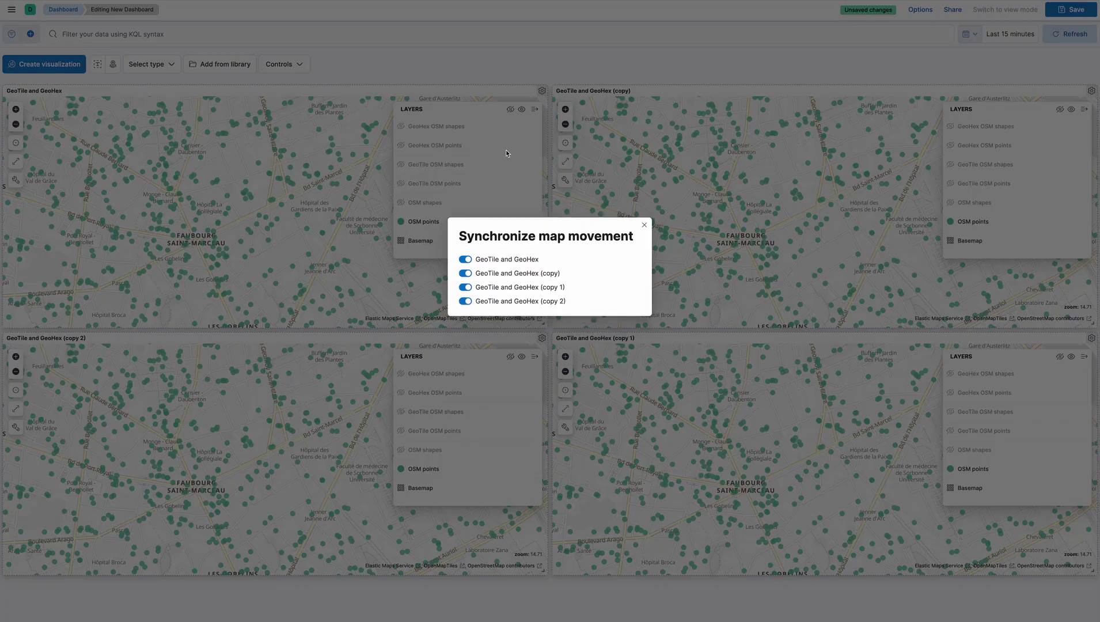
left_click(644, 225)
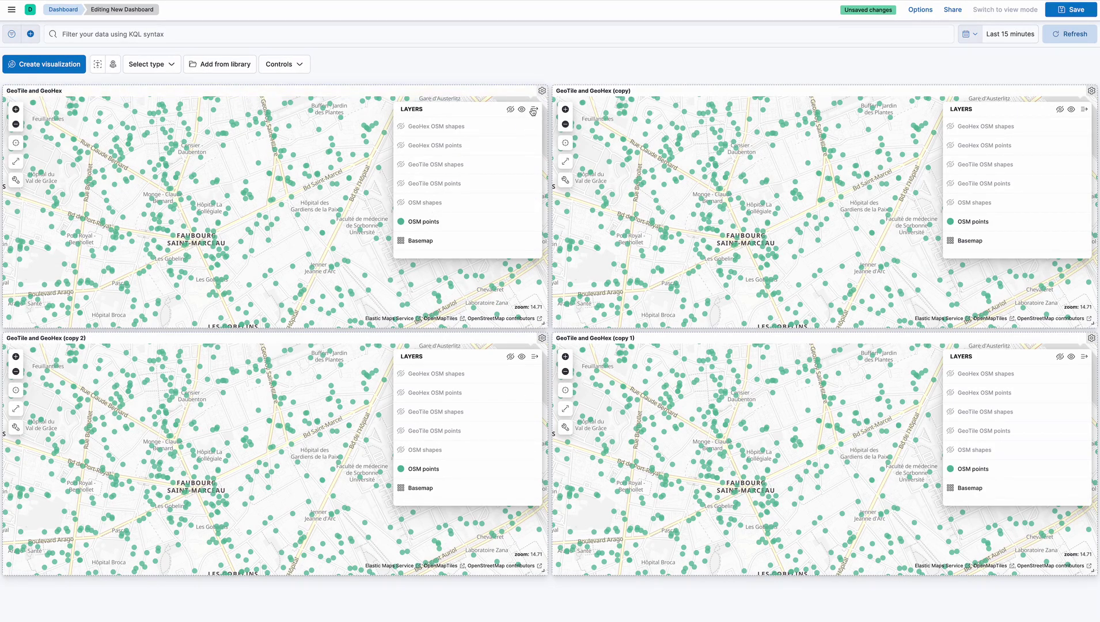
Retitle the top-left panel 'GeoTile OSM Points'
left_click(543, 93)
left_click(496, 168)
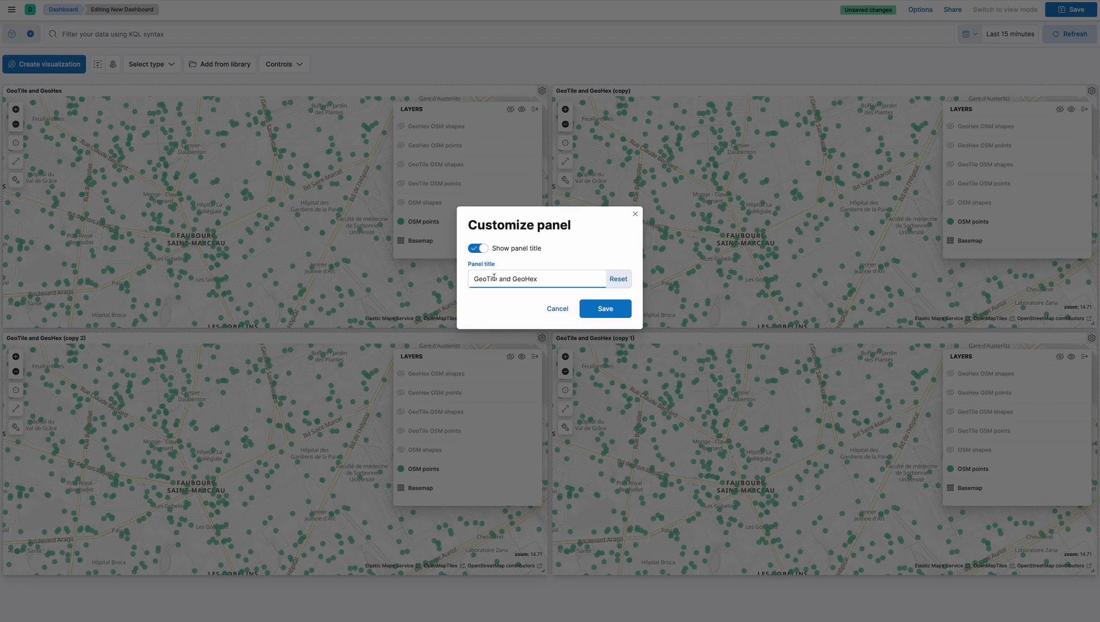
left_click_drag(500, 279, 545, 280)
type("SOM")
key("BackSpace")
left_click(507, 279)
type("SM Points")
left_click(604, 308)
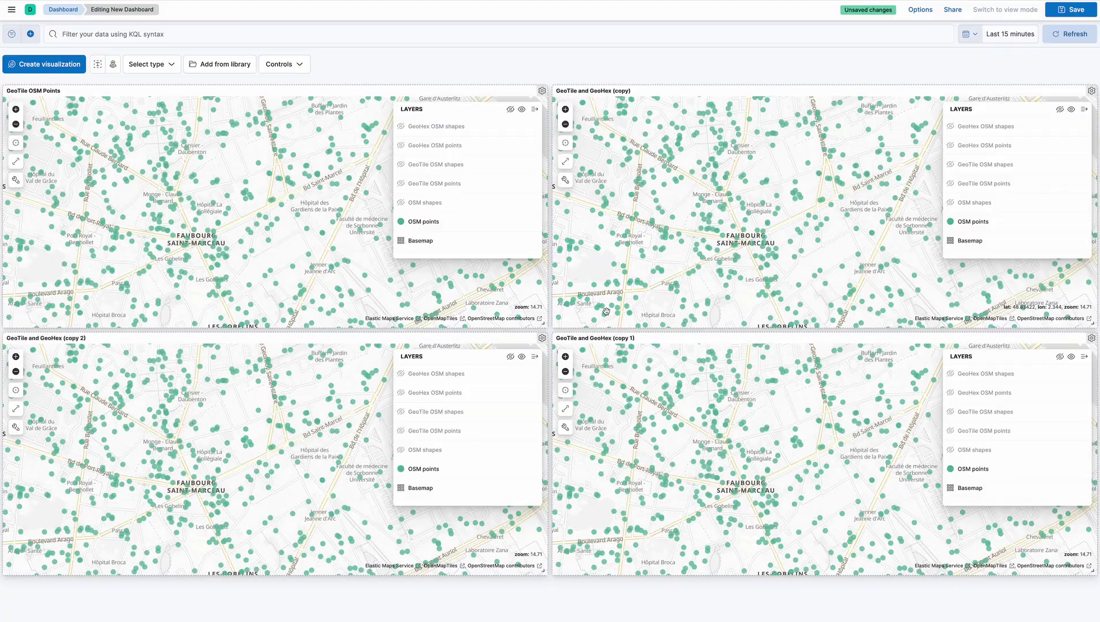
Retitle the top-right panel 'GeoHex OSM Points'
left_click(1092, 92)
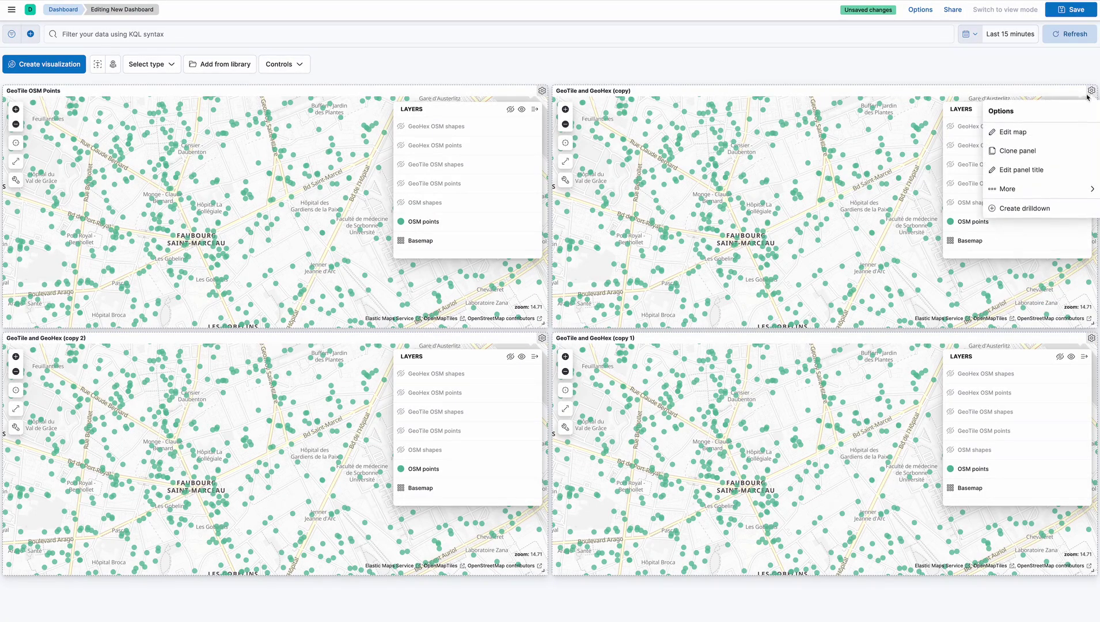
left_click(1021, 170)
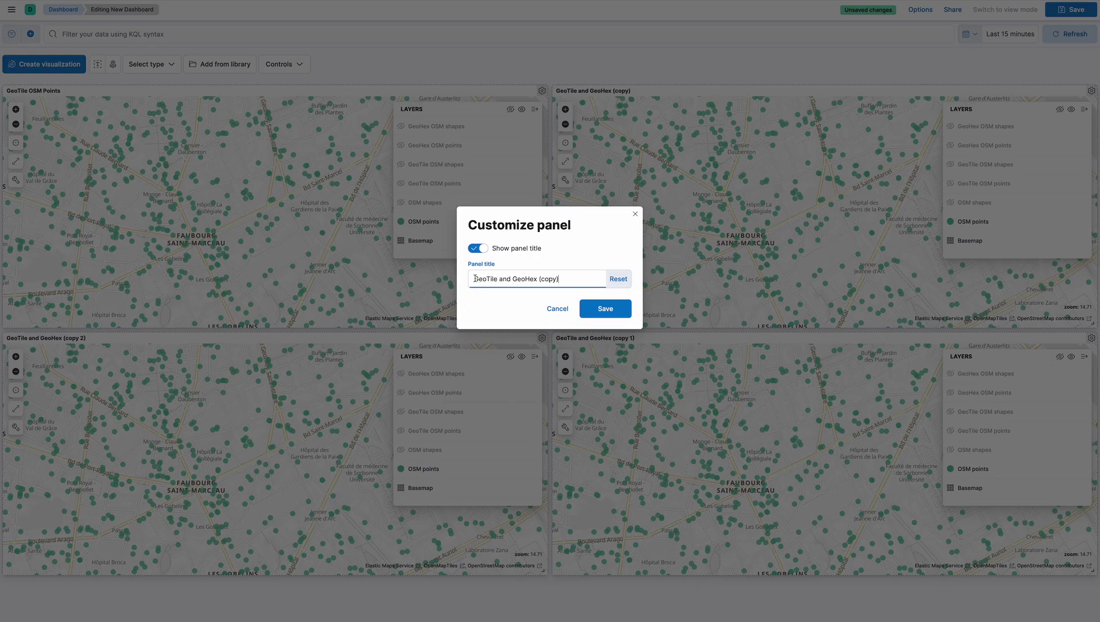
left_click_drag(474, 279, 509, 281)
key("BackSpace")
key("BackSpace")
key("BackSpace")
type("O")
left_click(605, 308)
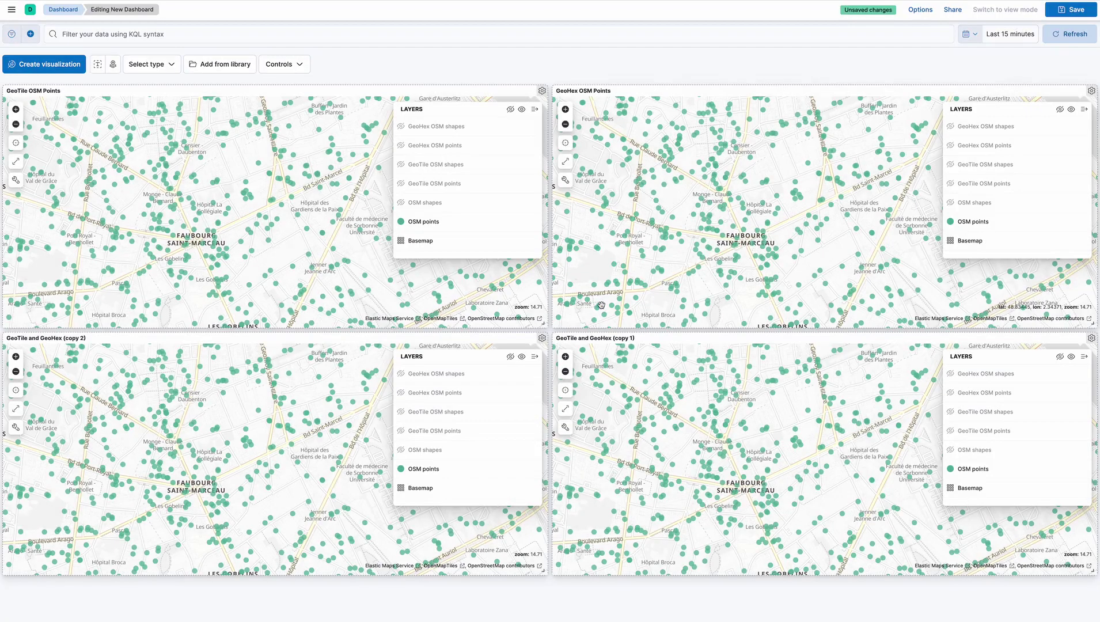
Retitle the bottom-left panel 'GeoTile OSM Shapes'
left_click(543, 340)
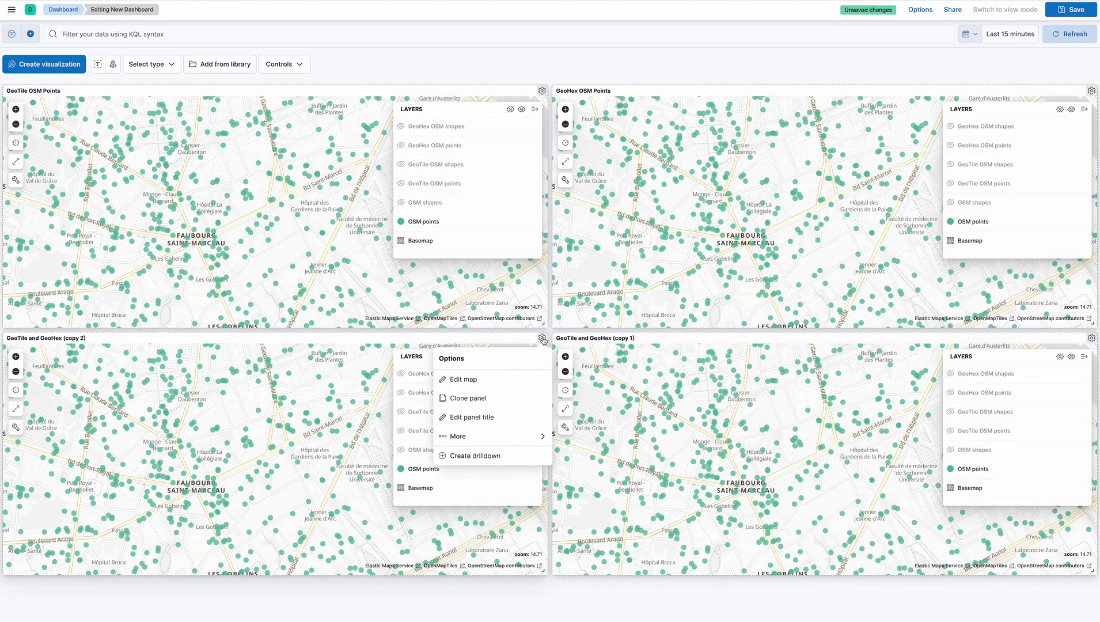
left_click(490, 416)
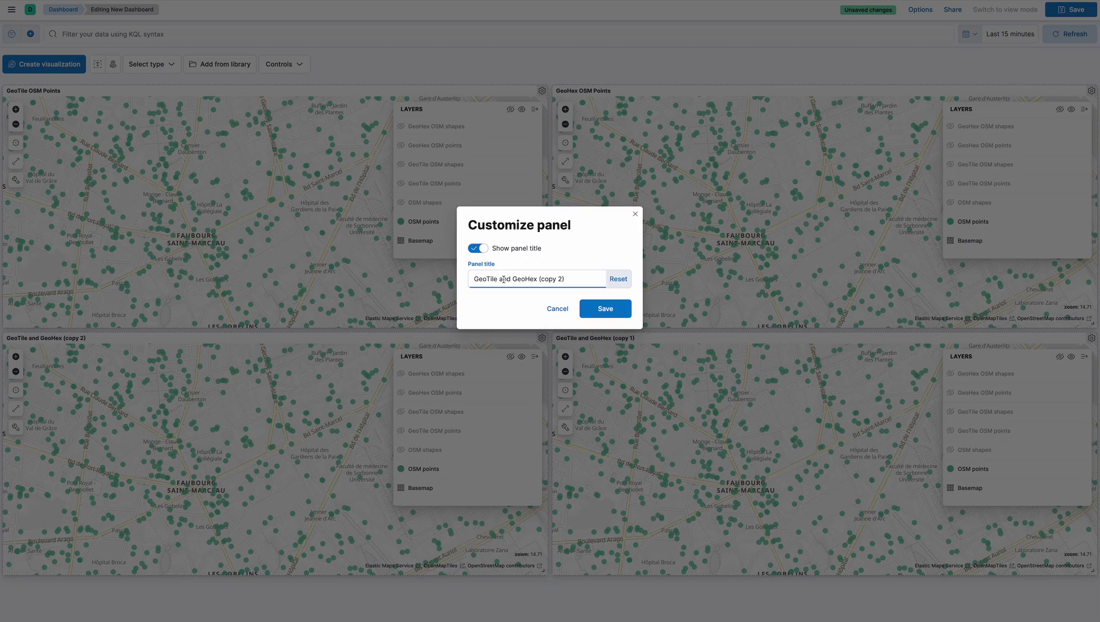
left_click_drag(500, 280, 567, 281)
type("OSM Shapes")
left_click(620, 308)
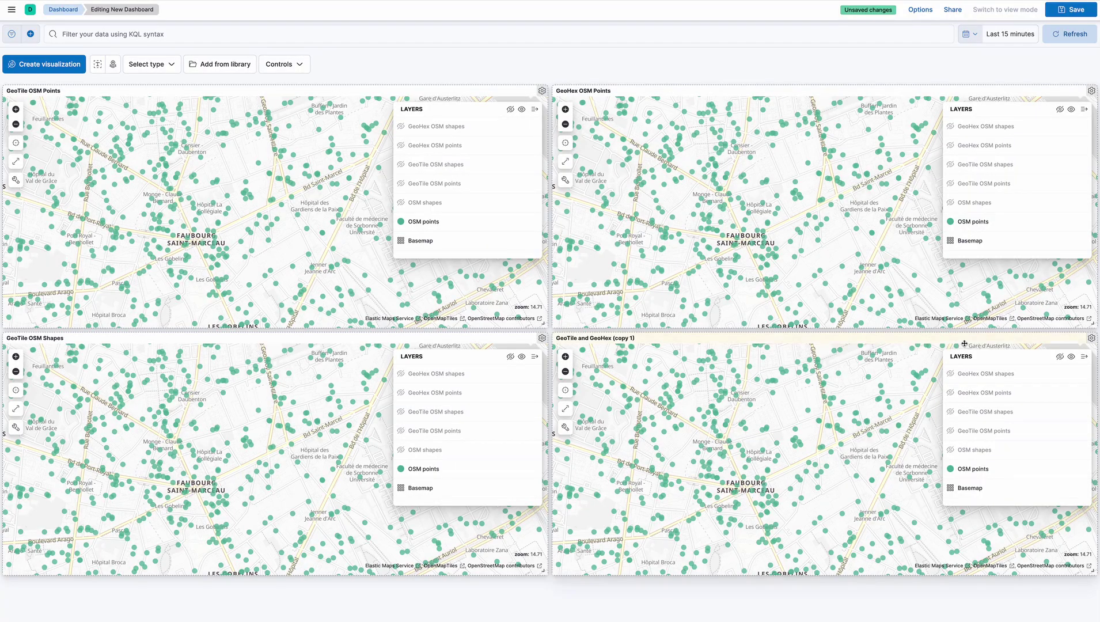
Start retitling the bottom-right panel, replacing its title with 'GeoHex OSM Sh'
left_click(1091, 339)
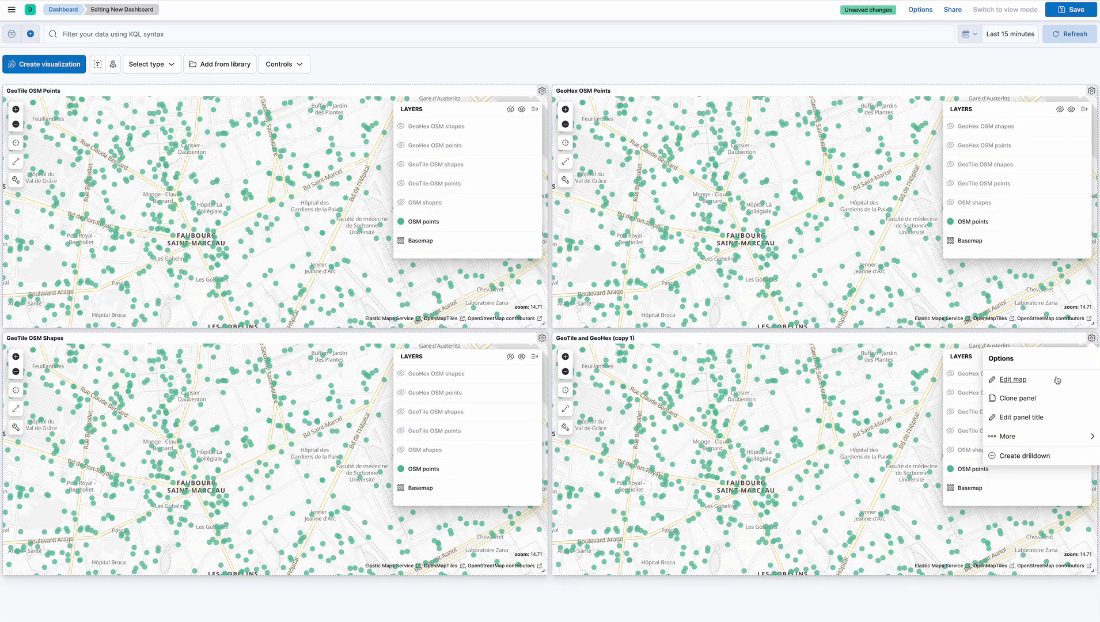
left_click(1021, 417)
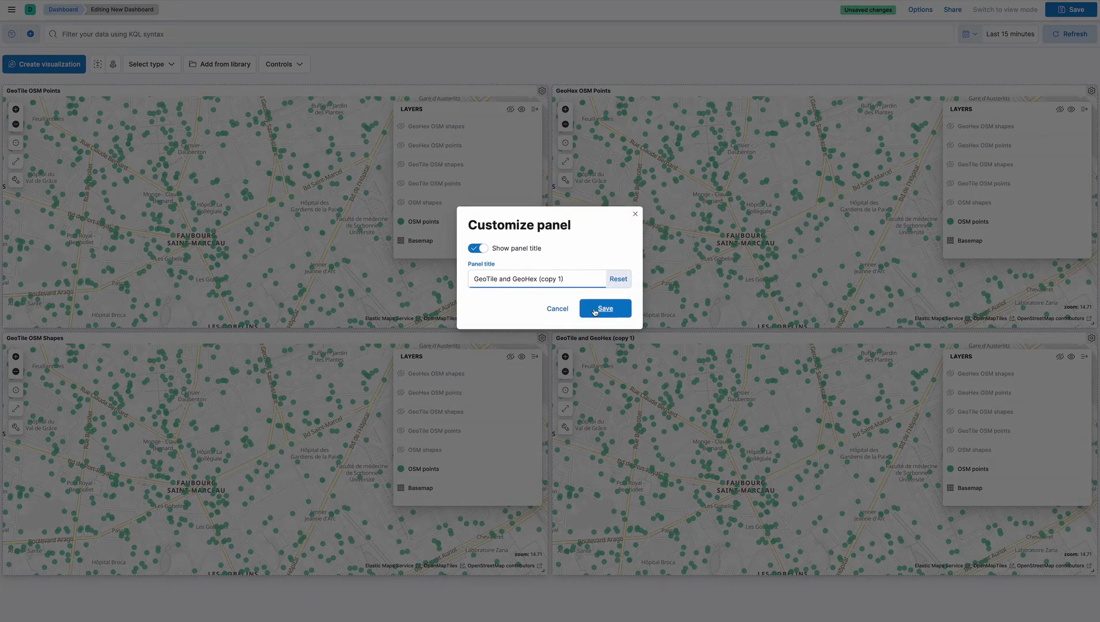
key("ctrl+a")
type("GeoHex O")
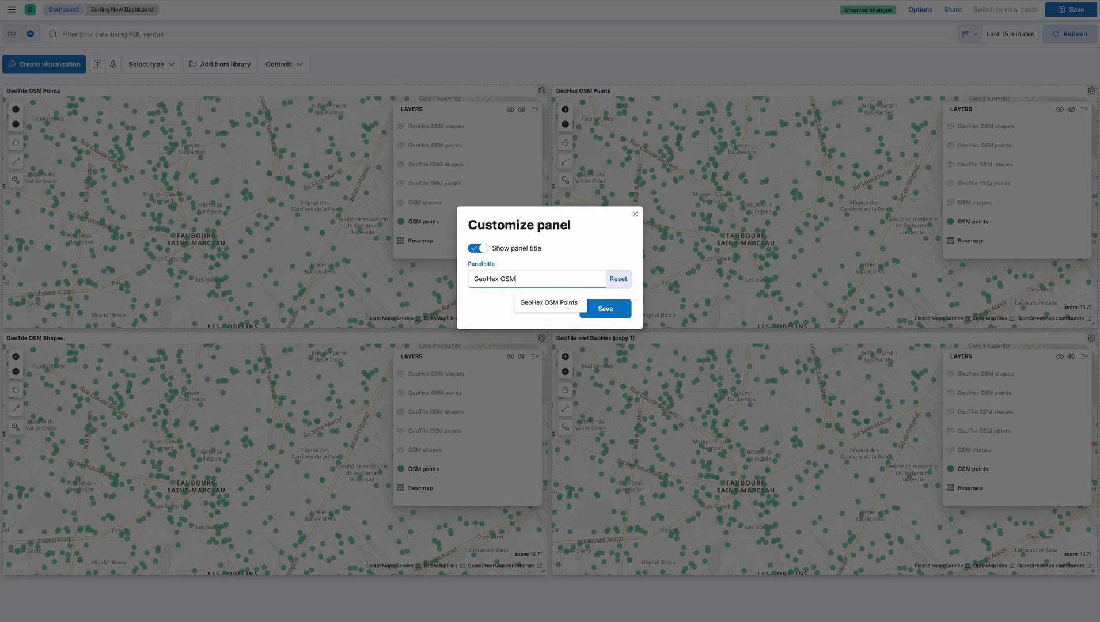
type("SM Shapes")
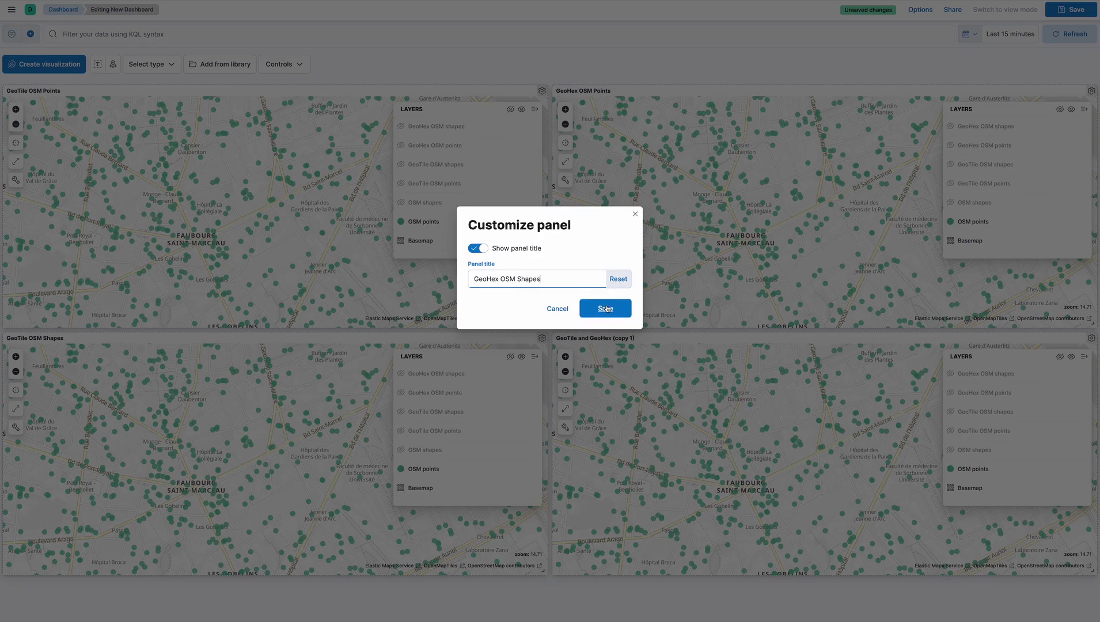
Save the 'GeoHex OSM Shapes' title and switch both bottom maps from OSM points to OSM shapes
left_click(604, 309)
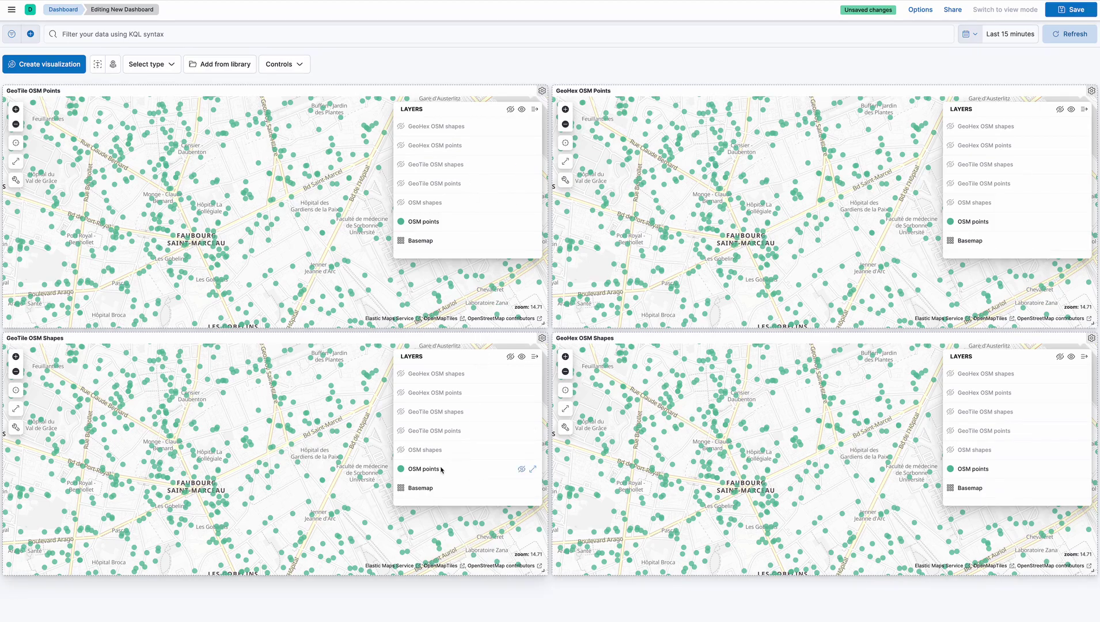
left_click(521, 469)
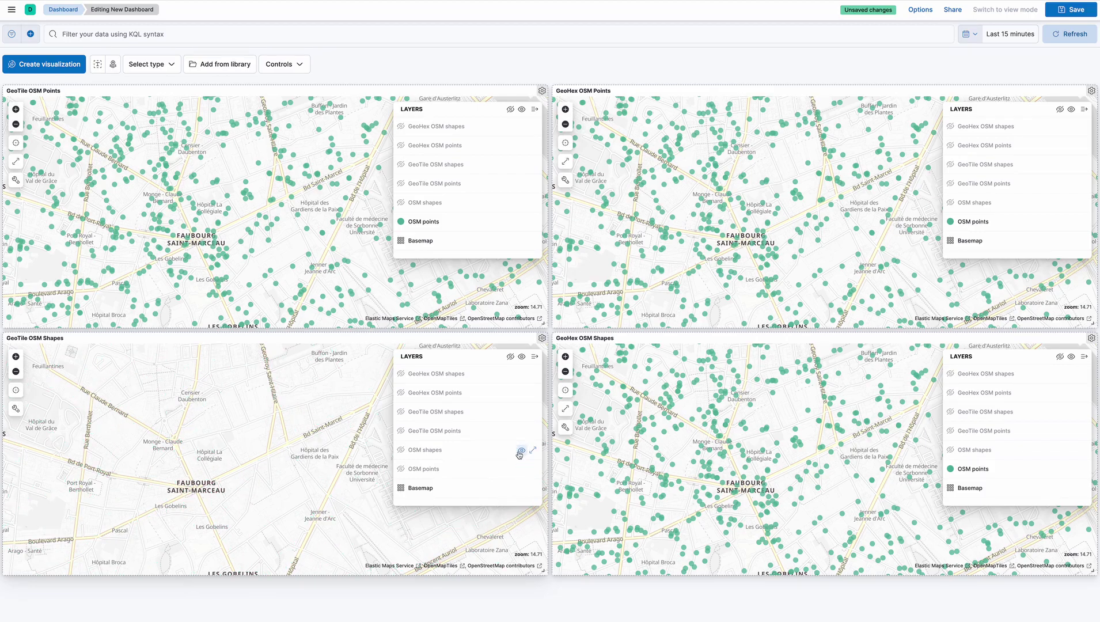
left_click(521, 451)
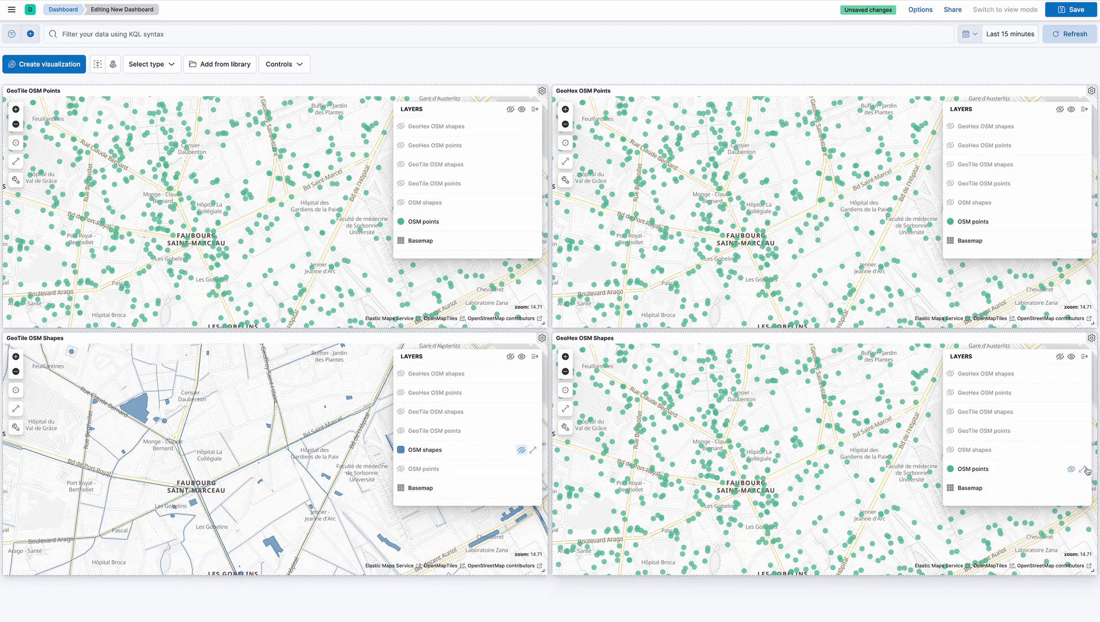
left_click(1071, 469)
left_click(1070, 450)
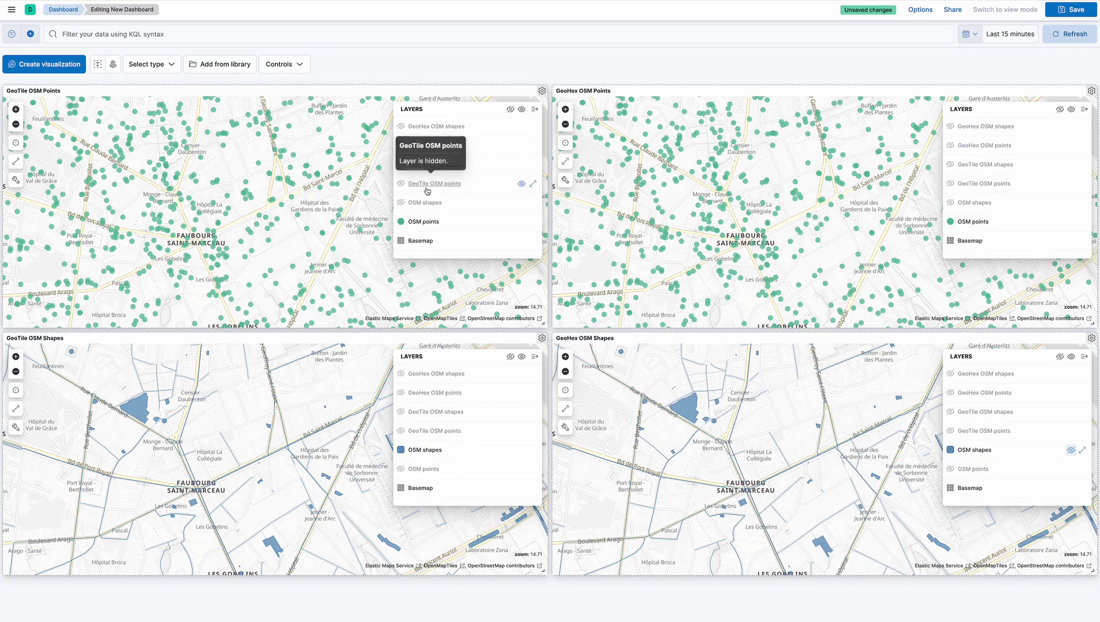
Show the matching GeoTile grid or GeoHex hexagon count layer in each of the four maps
left_click(520, 185)
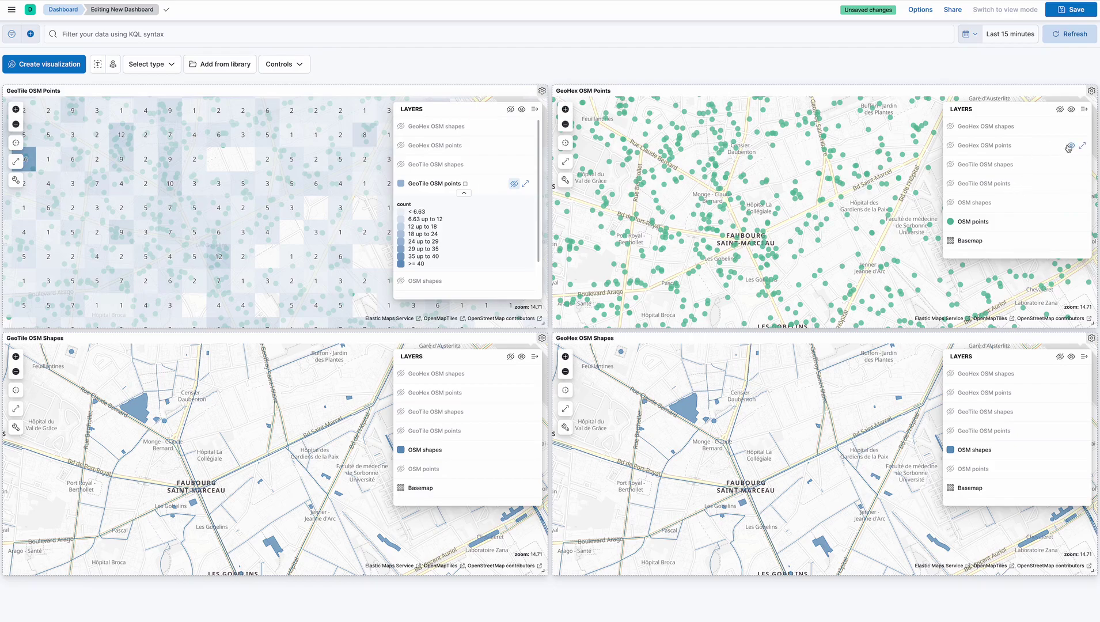
left_click(1069, 147)
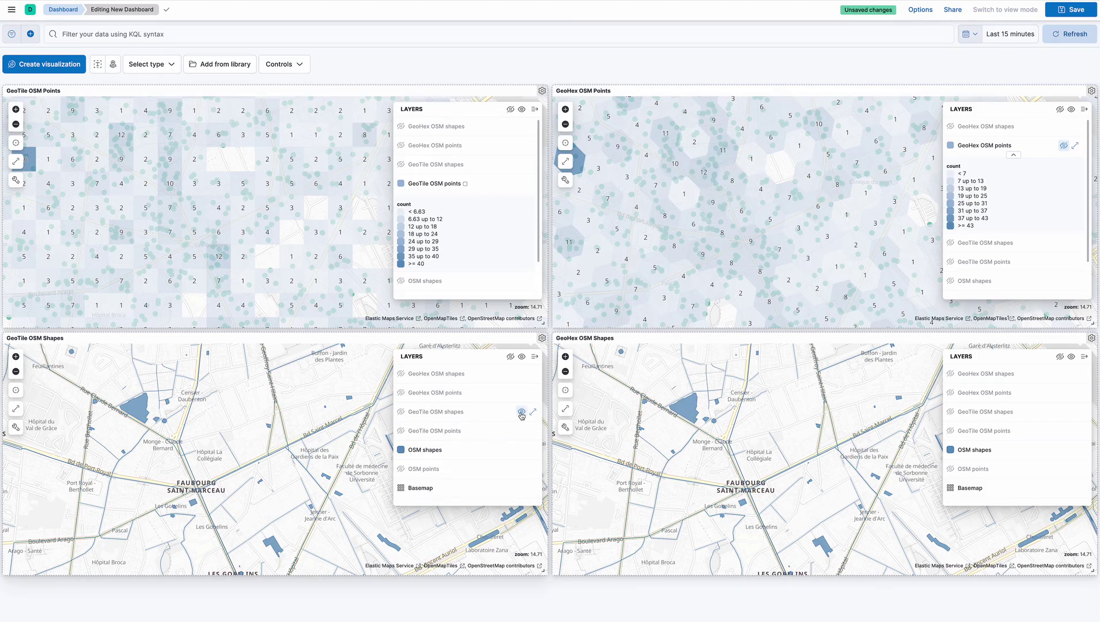
left_click(521, 412)
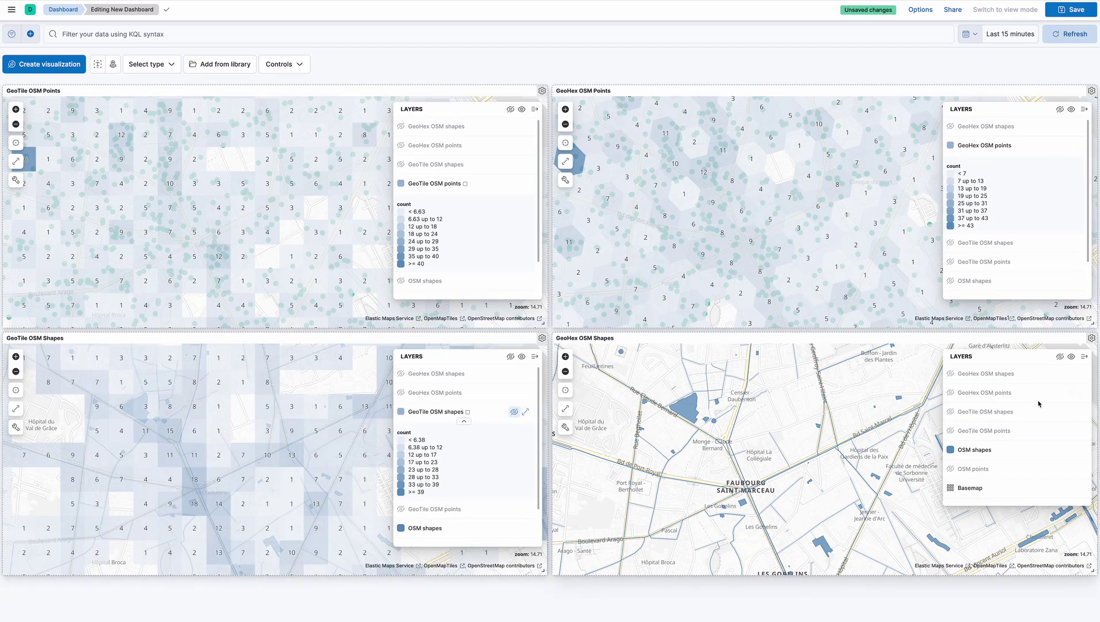
left_click(1071, 374)
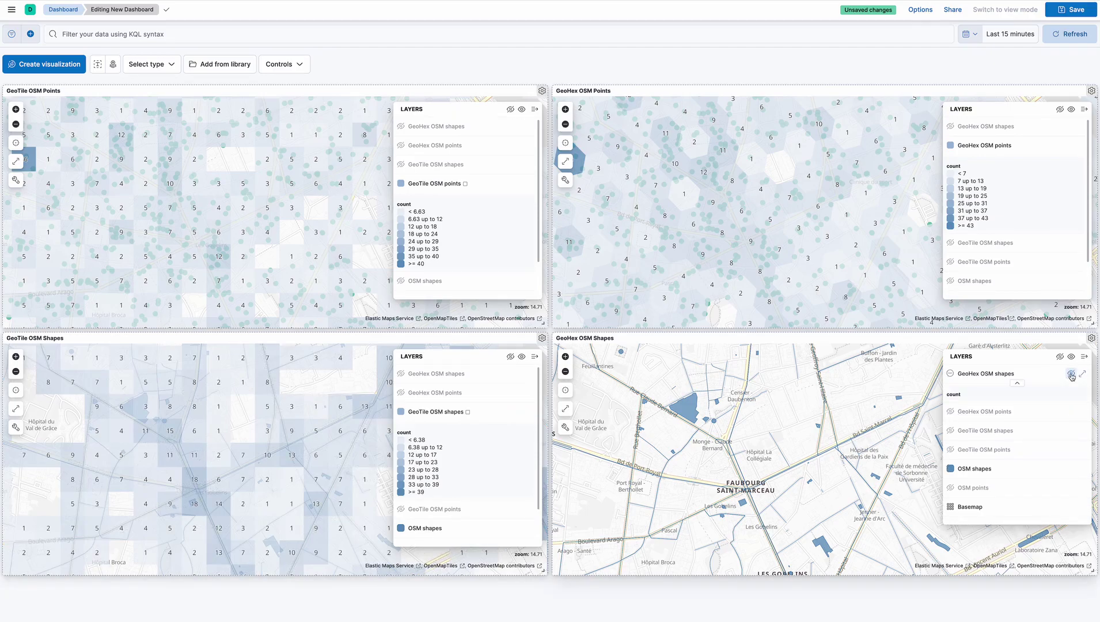
Collapse the layer lists on the bottom-left, top-left and top-right maps
left_click(535, 357)
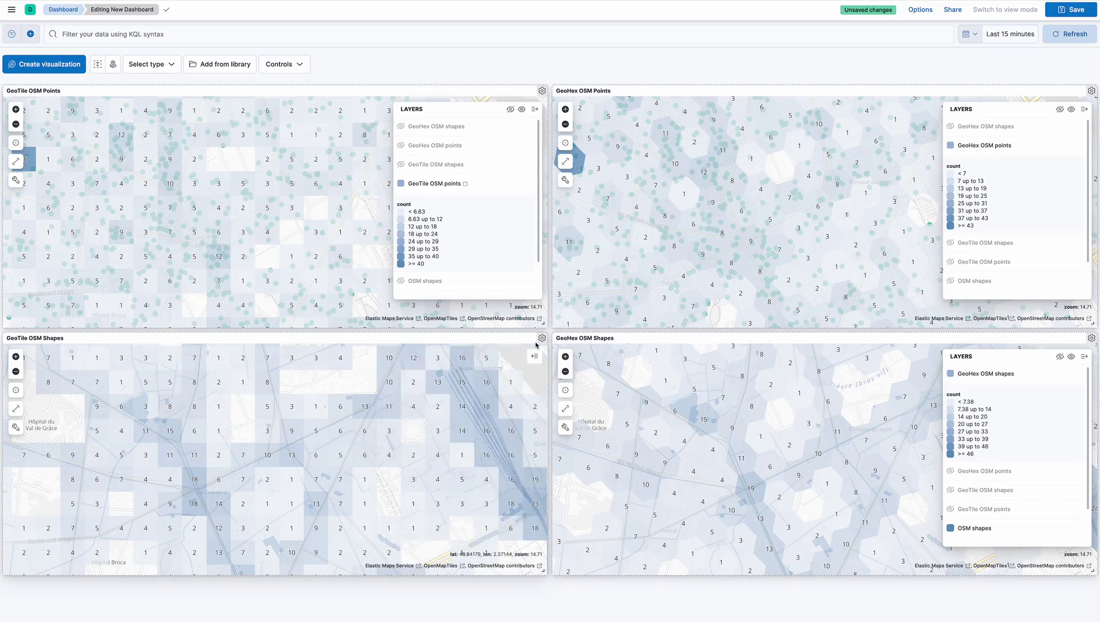
left_click(534, 109)
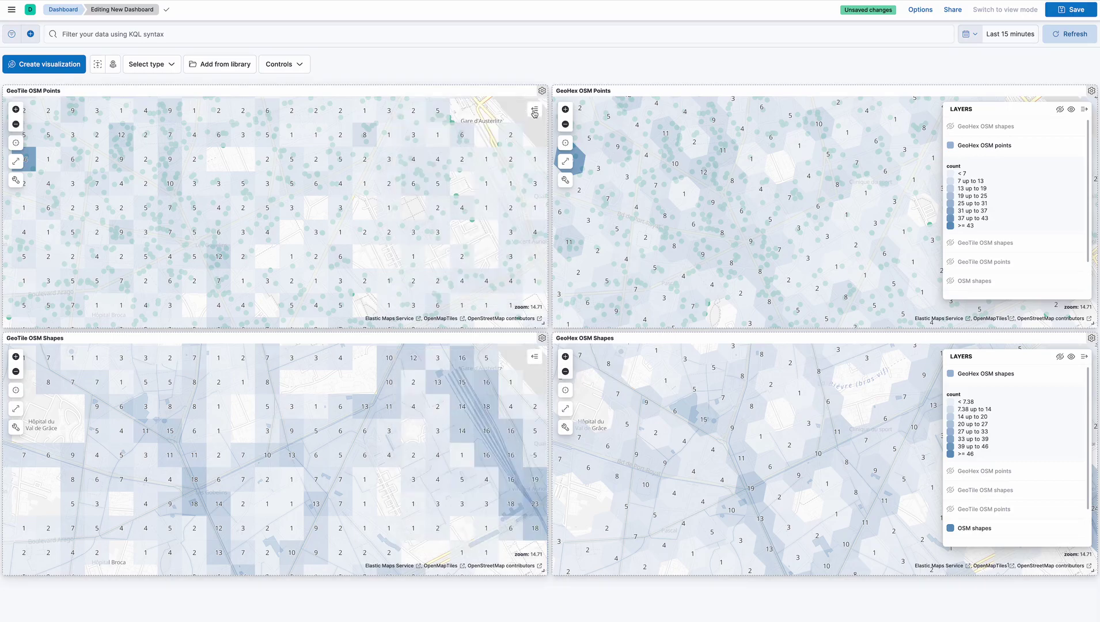
left_click(1083, 111)
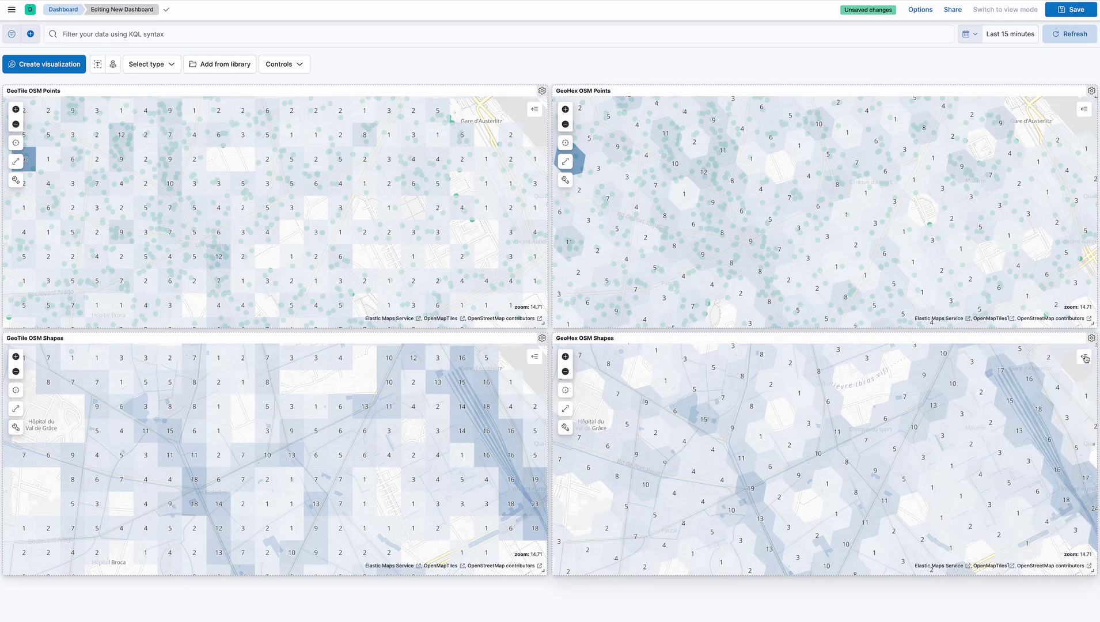
Pan the synced maps and zoom out to show a wider area
left_click_drag(827, 453, 784, 441)
left_click_drag(655, 468, 764, 445)
scroll(705, 456, "down", 3)
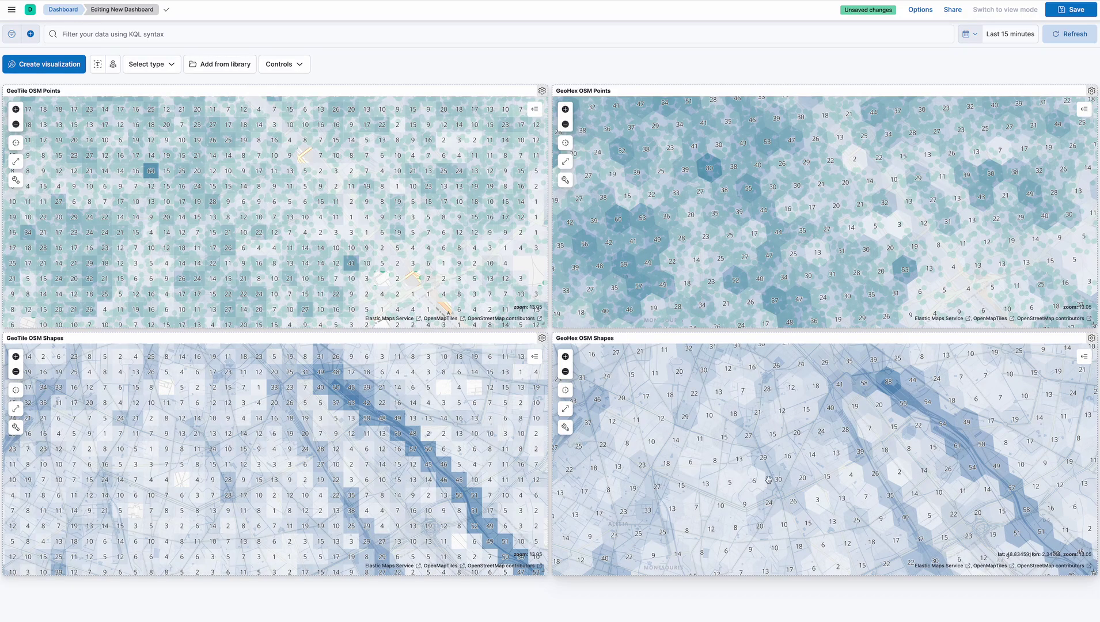
left_click_drag(768, 479, 686, 424)
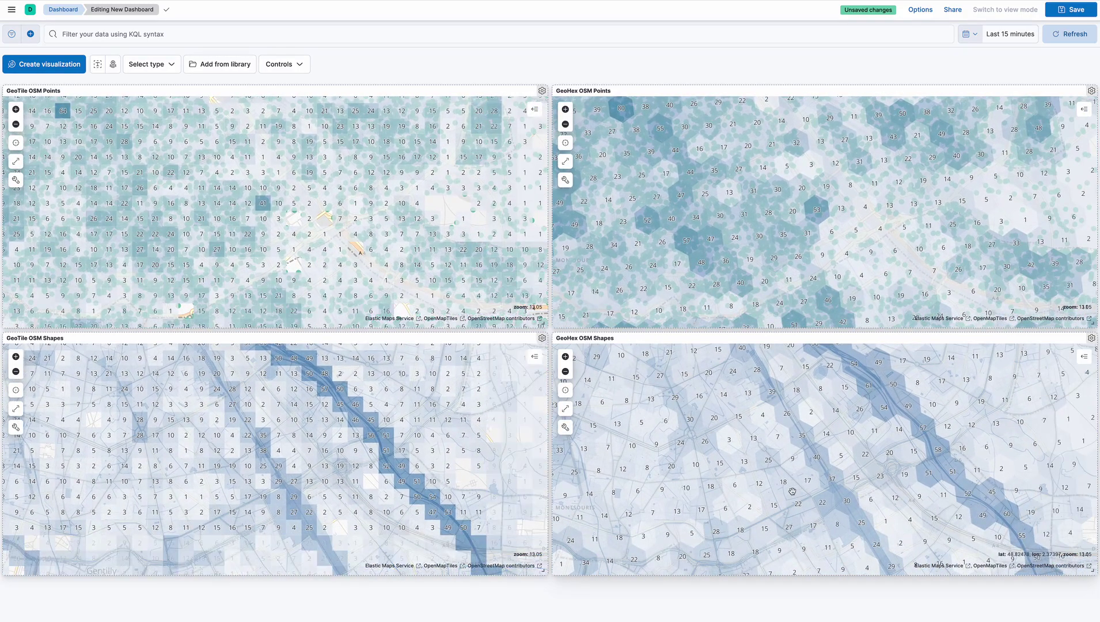
left_click_drag(793, 491, 797, 454)
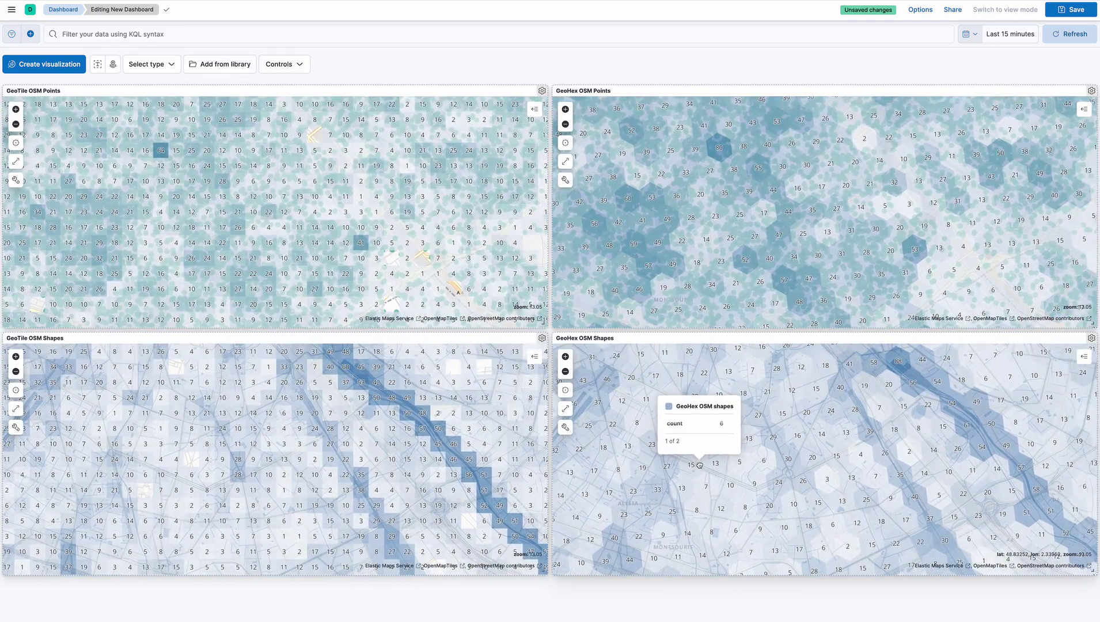
left_click_drag(699, 465, 693, 433)
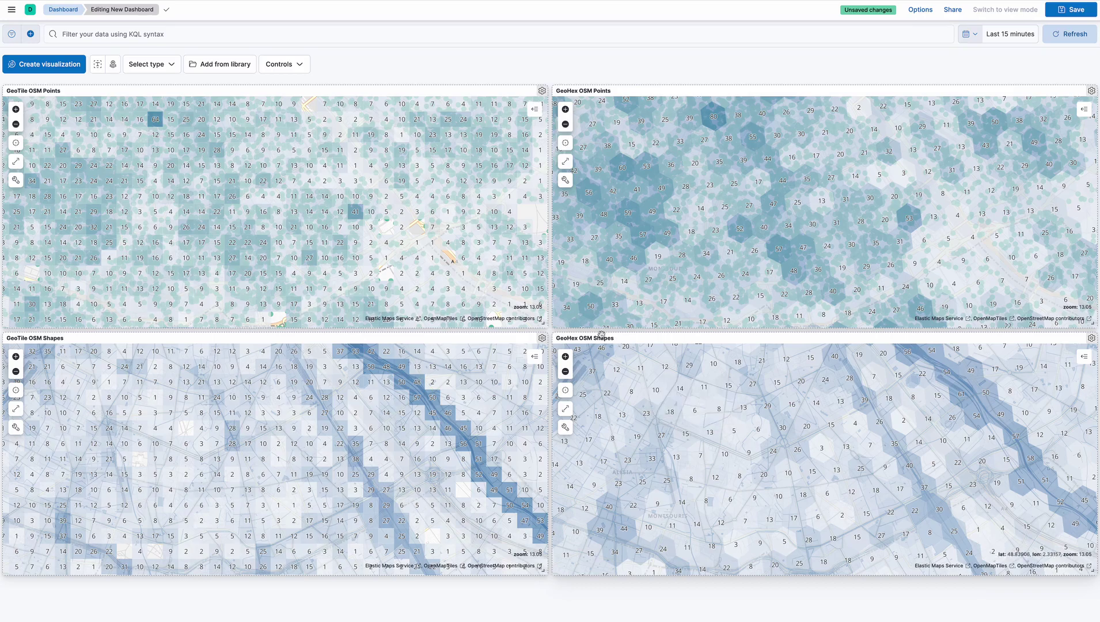
Check cell counts in the grid and hexagon tooltips, then zoom all synced maps in
mouse_move(357, 209)
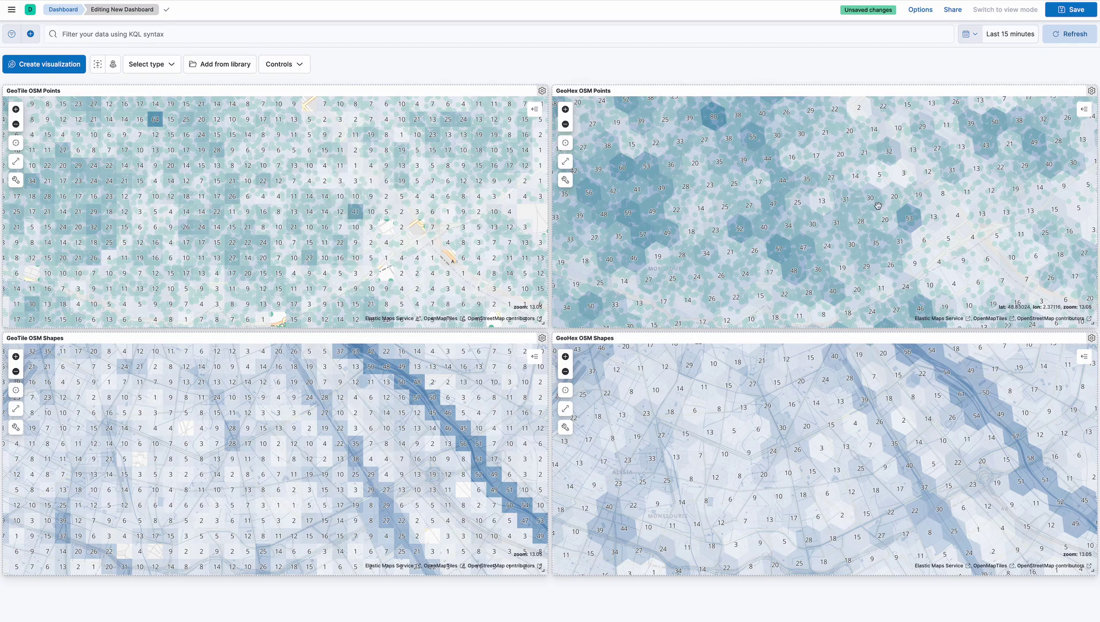
mouse_move(908, 219)
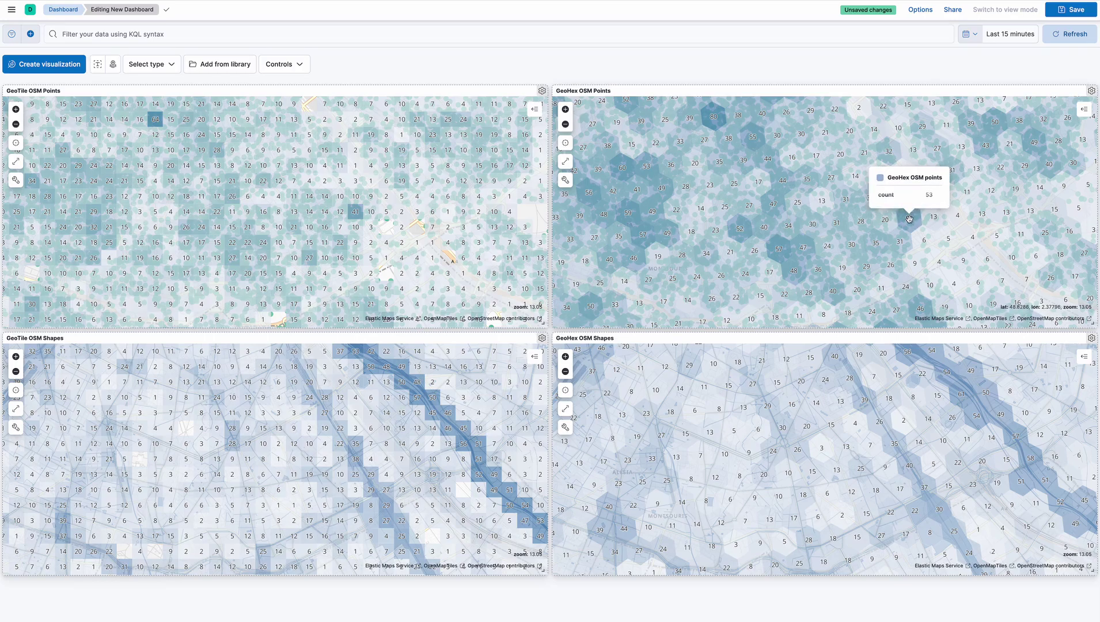
scroll(909, 217, "up", 5)
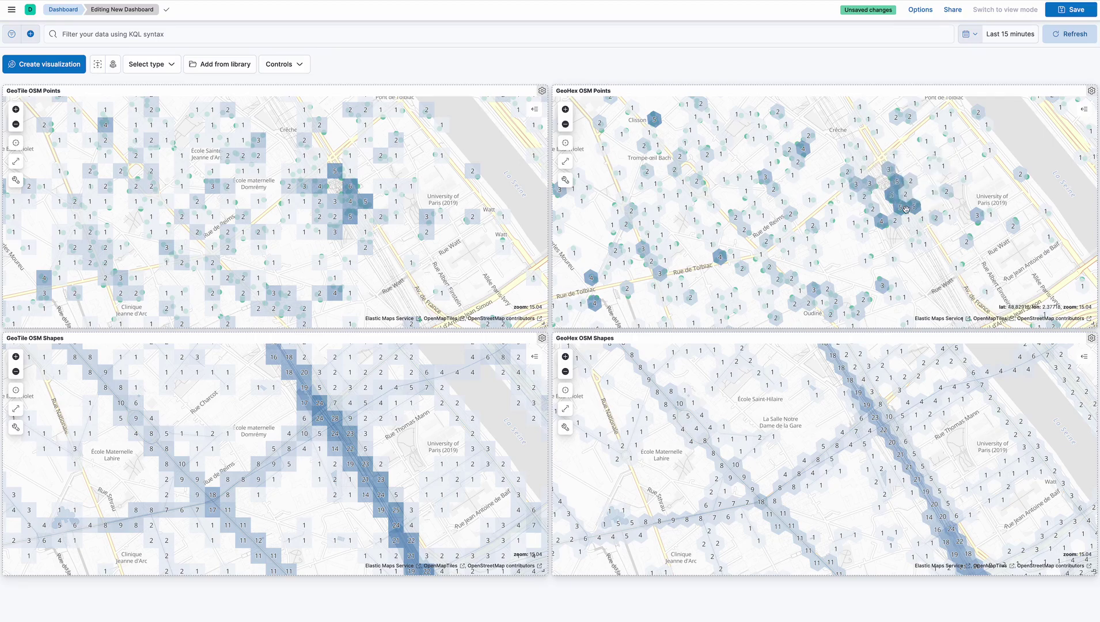
Zoom the synced maps in to street level, then back out to a wide city view
mouse_move(343, 183)
scroll(898, 195, "up", 3)
scroll(907, 198, "up", 5)
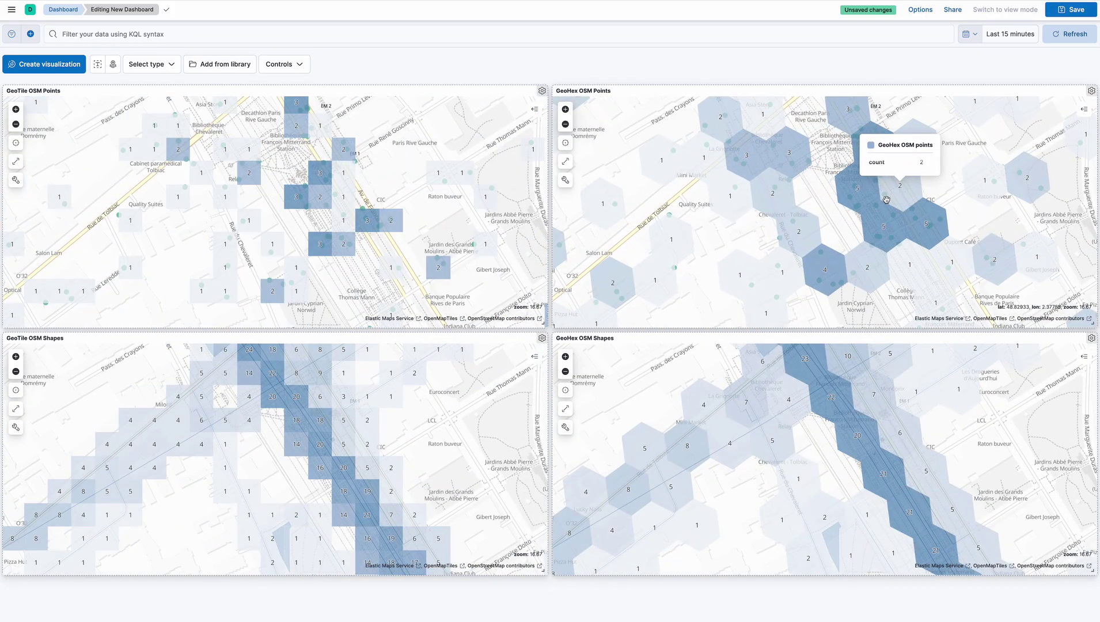
scroll(886, 199, "up", 3)
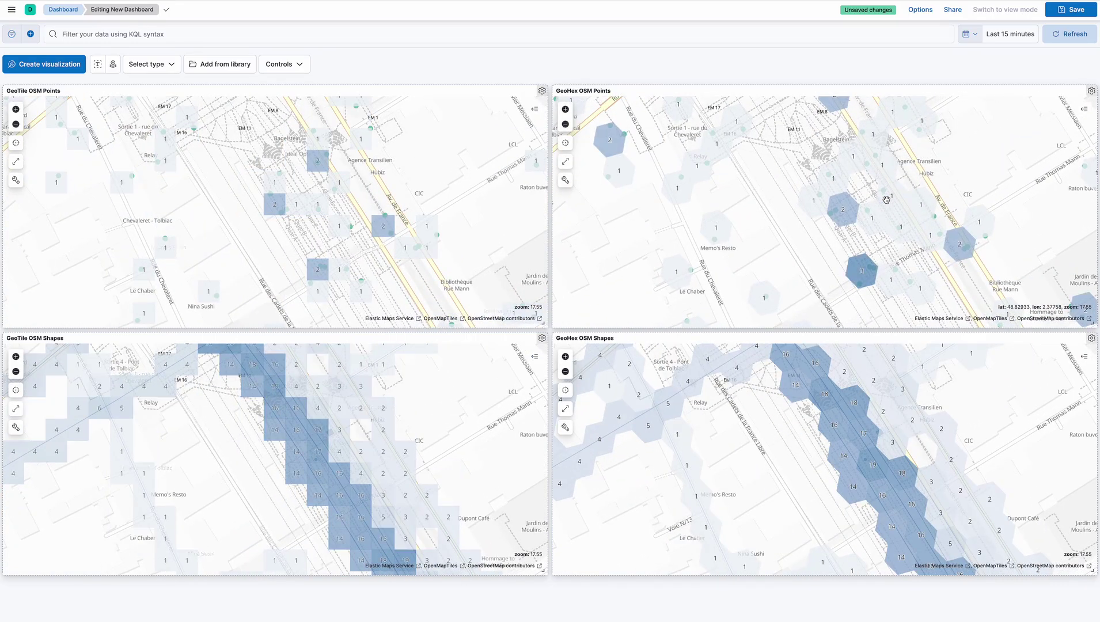
scroll(887, 199, "up", 2)
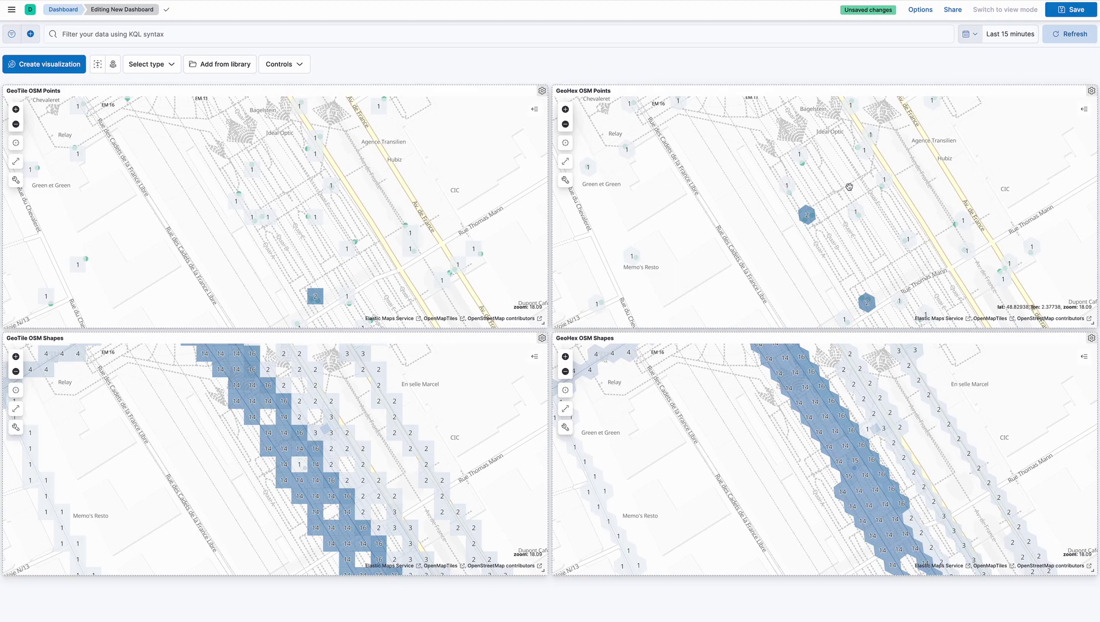
scroll(844, 189, "down", 10)
scroll(844, 189, "down", 2)
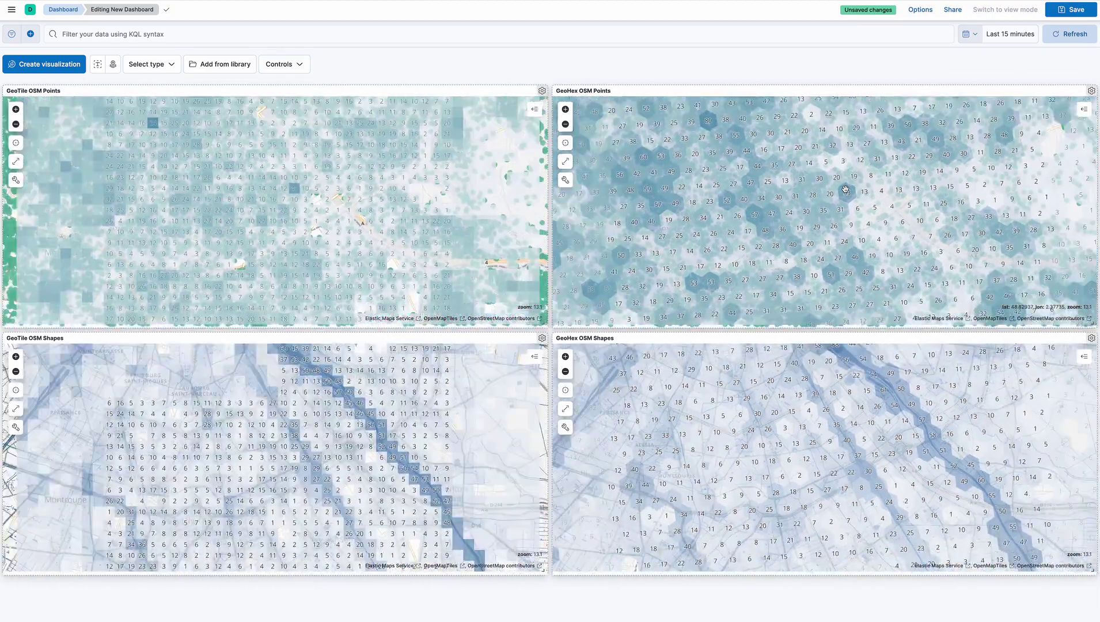